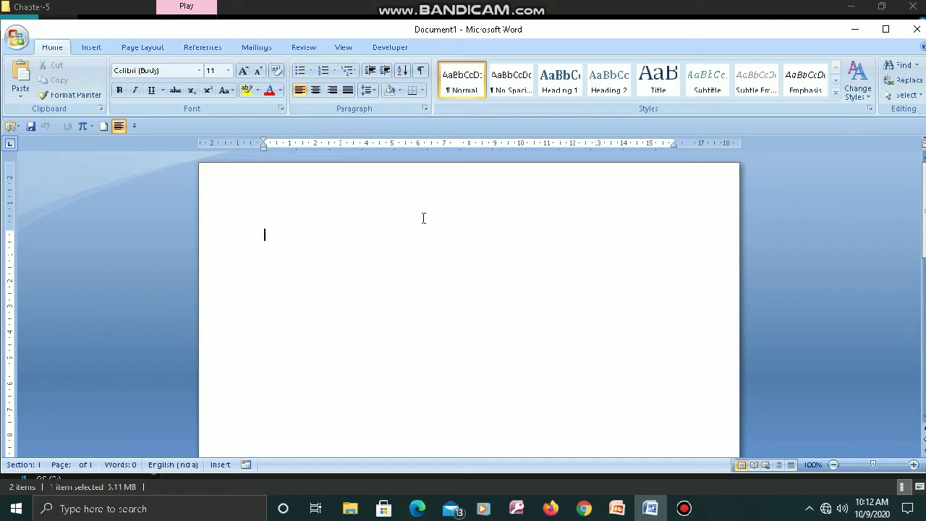
- Insert a table with two columns and eight rows into the blank document using the table grid
left_click(100, 49)
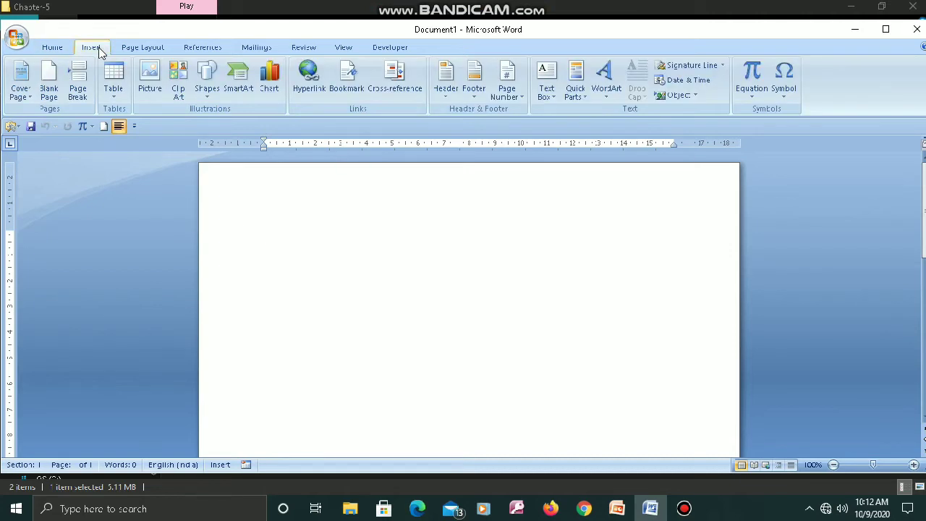
left_click(114, 88)
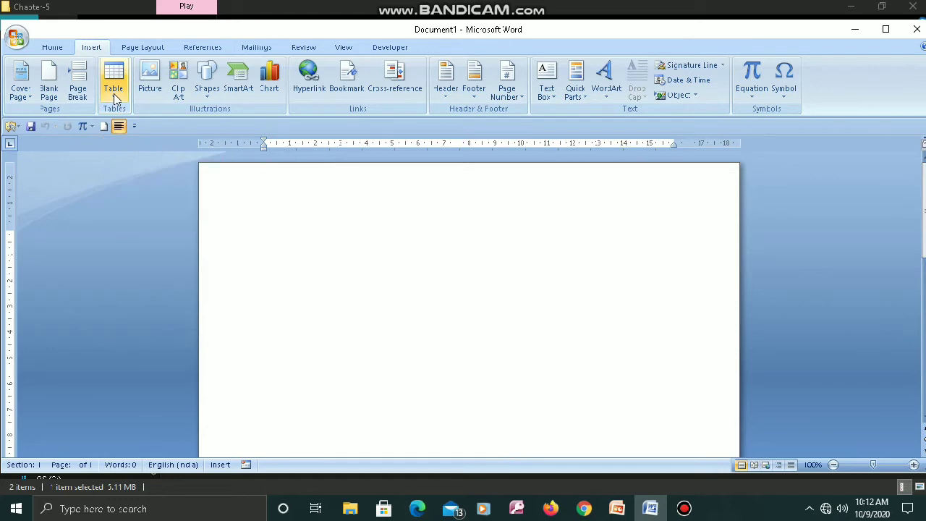
left_click(116, 99)
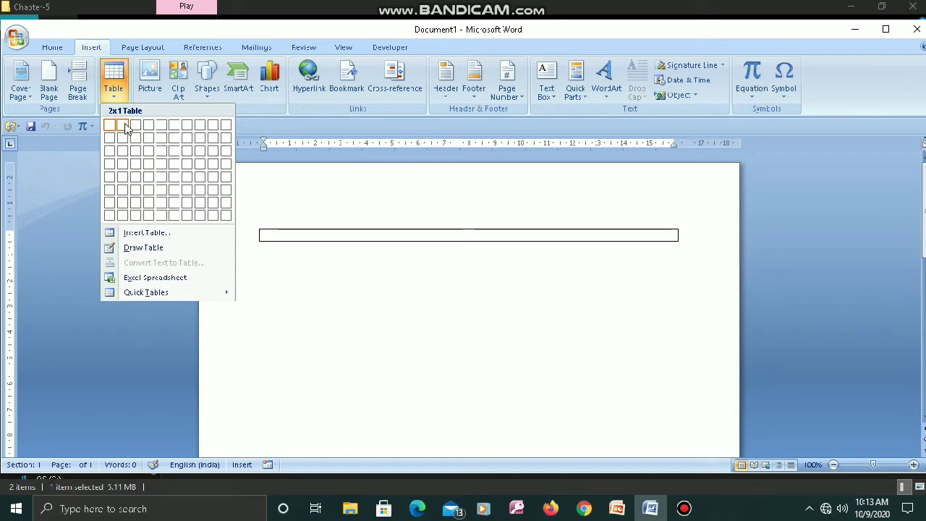
left_click(123, 218)
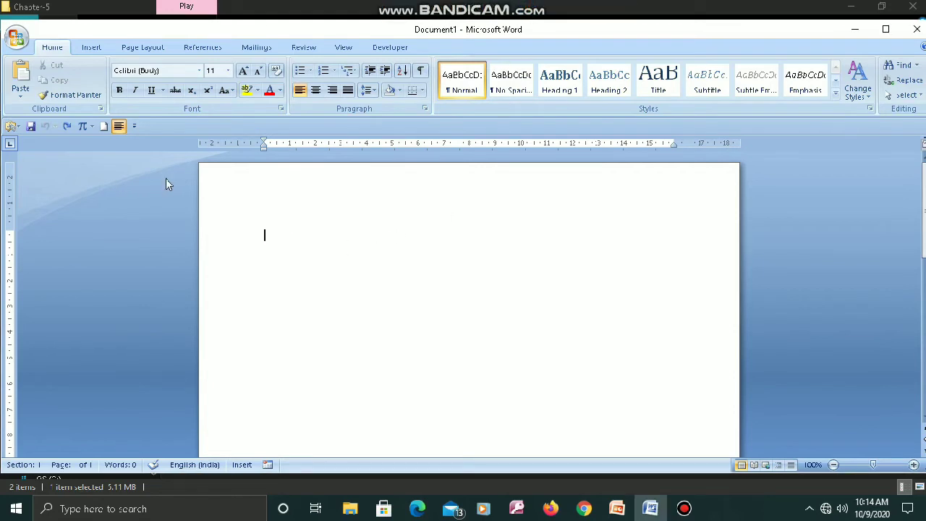
- Insert a table with 5 columns and 5 rows, keeping the automatic fixed column width
left_click(92, 48)
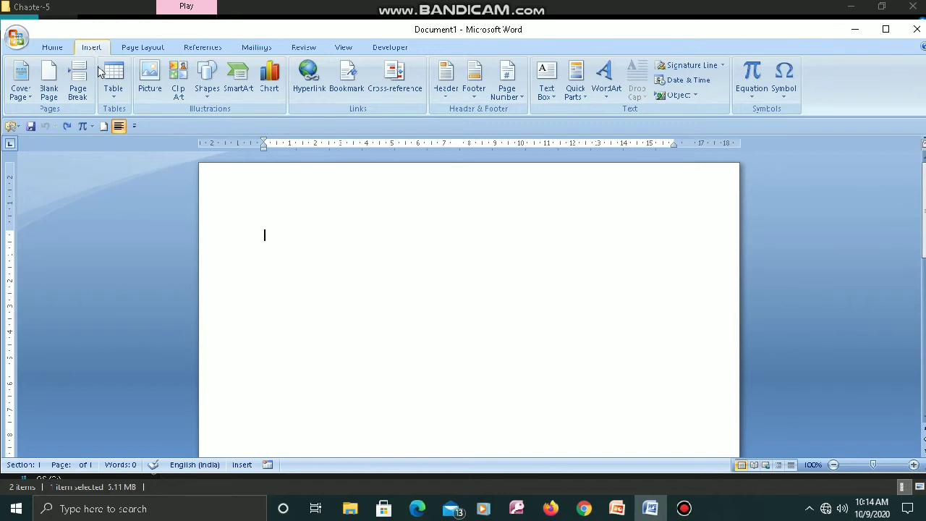
left_click(115, 99)
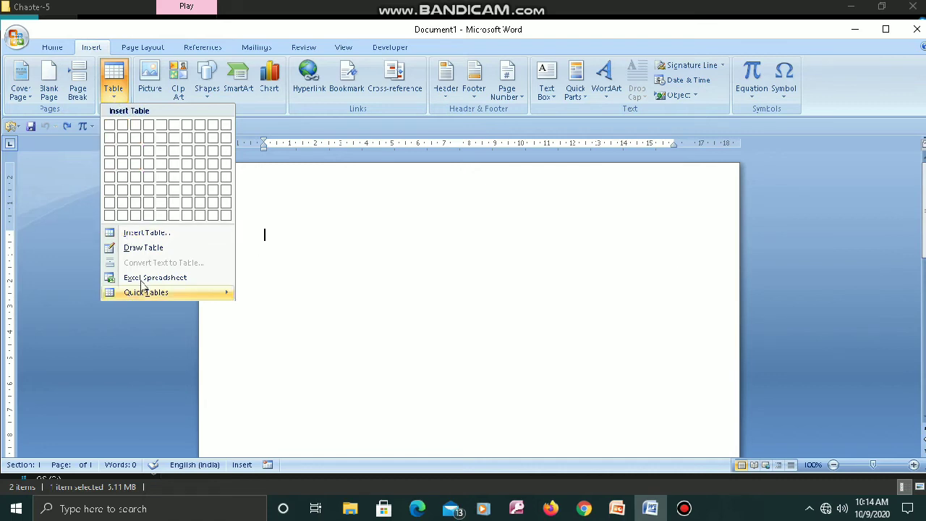
left_click(147, 233)
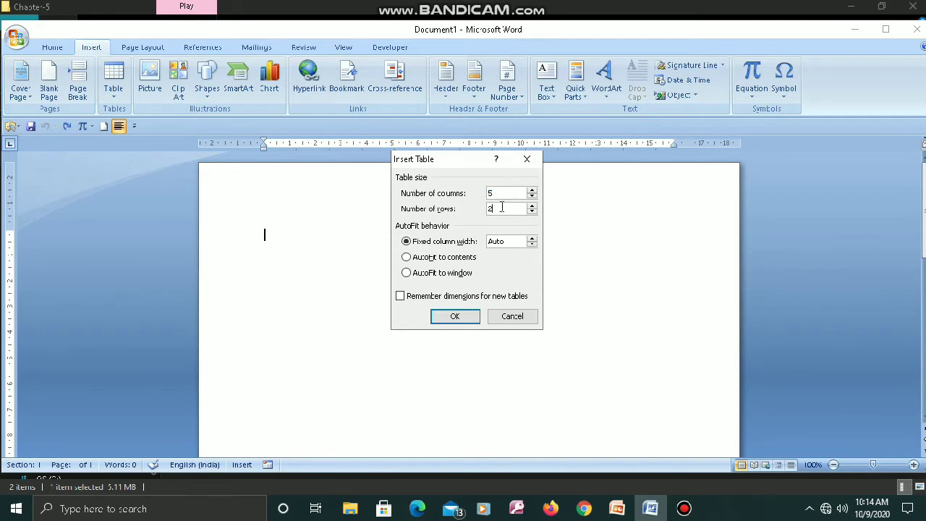
key("BackSpace")
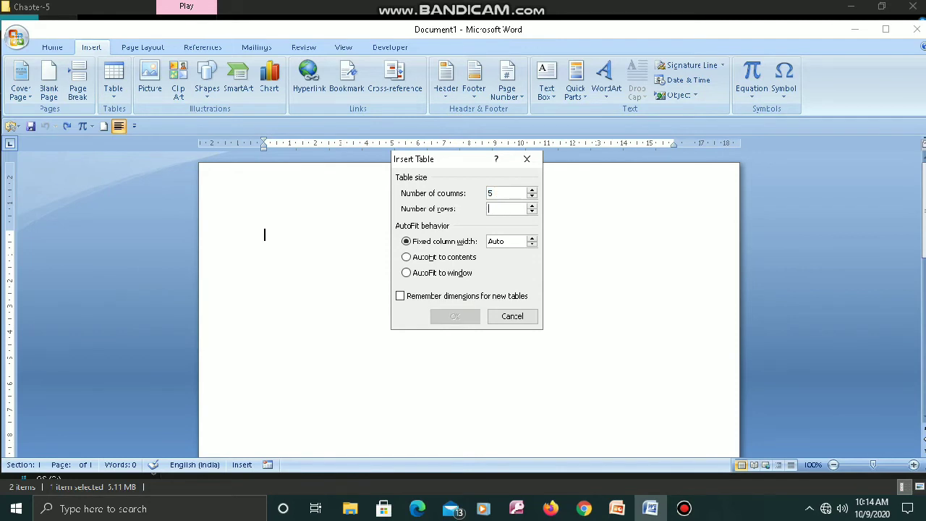
type("5")
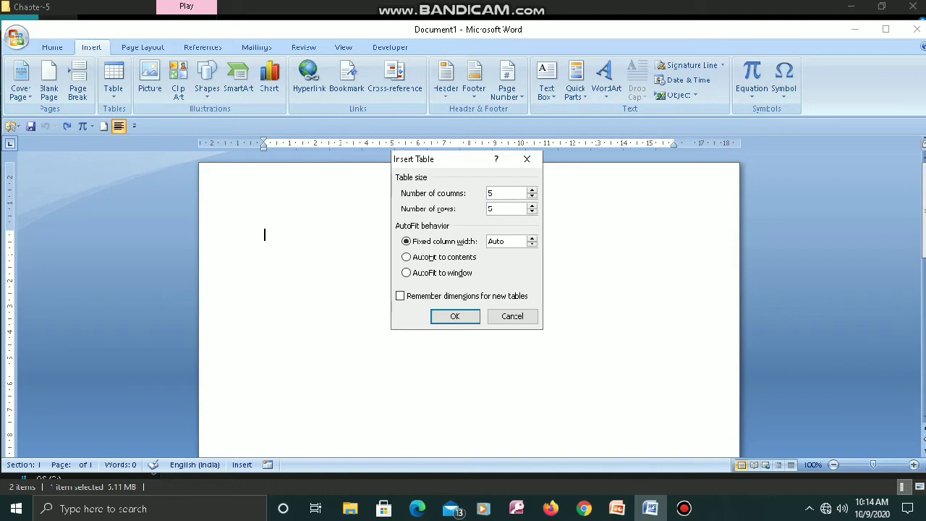
left_click(456, 319)
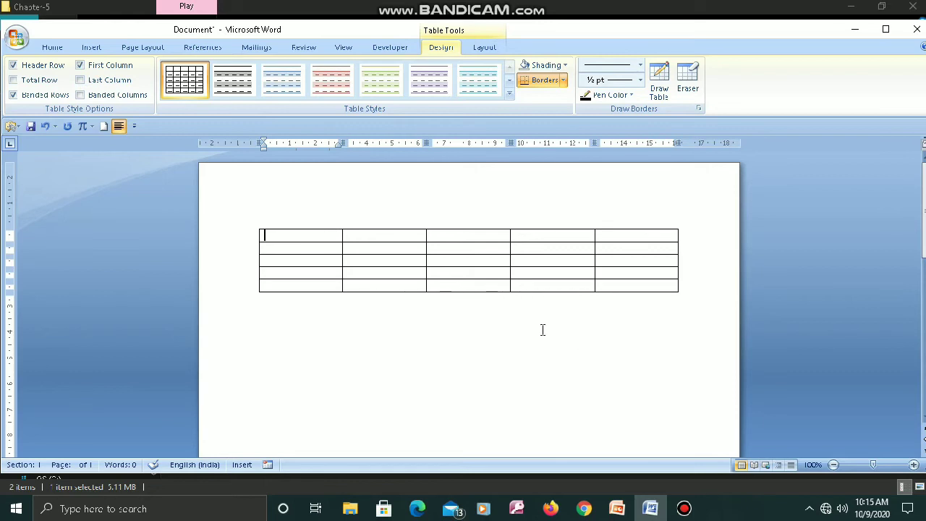
- Enter the headings Subjects and Class in the first two cells of the table's top row
mouse_move(463, 4)
left_click(461, 239)
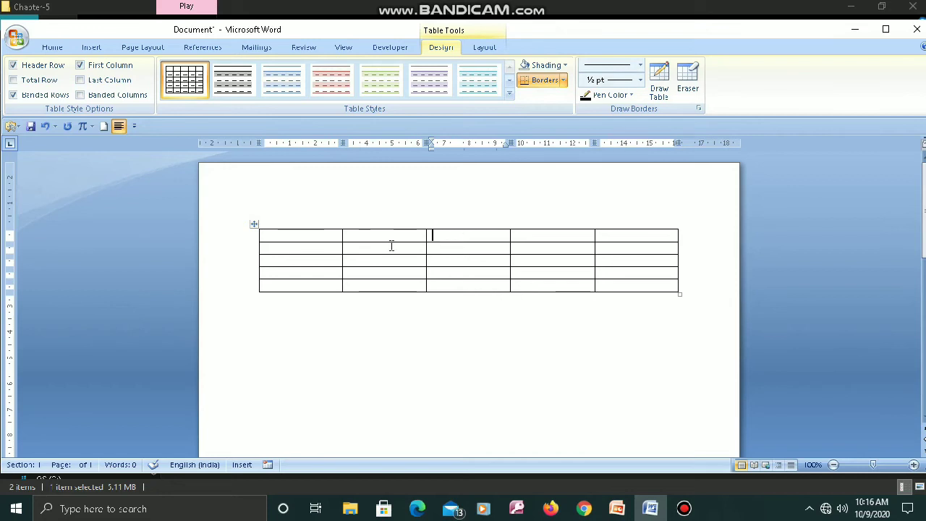
left_click(288, 238)
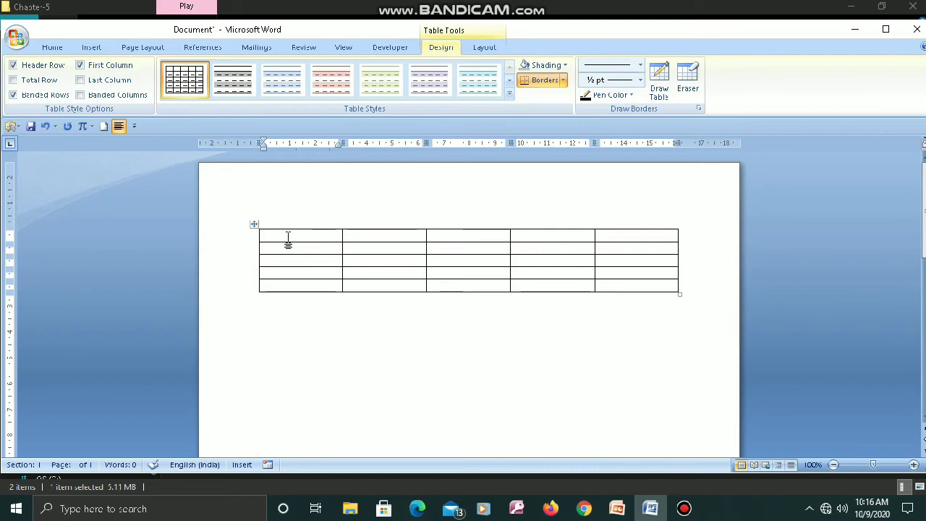
type("Subjects")
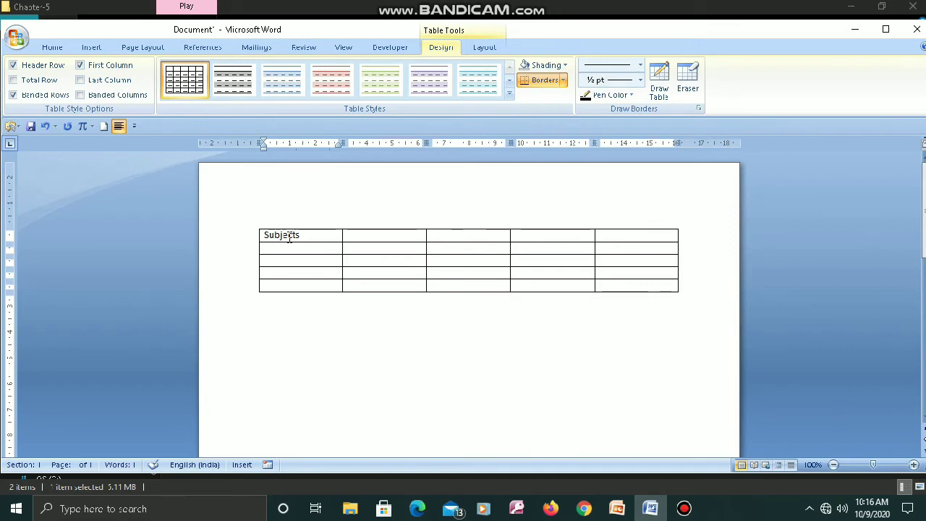
key("Tab")
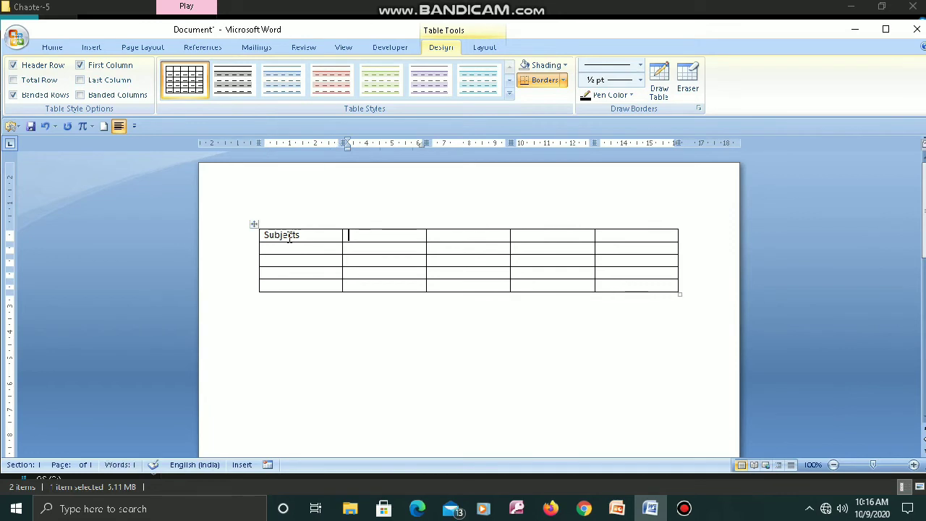
type("Class")
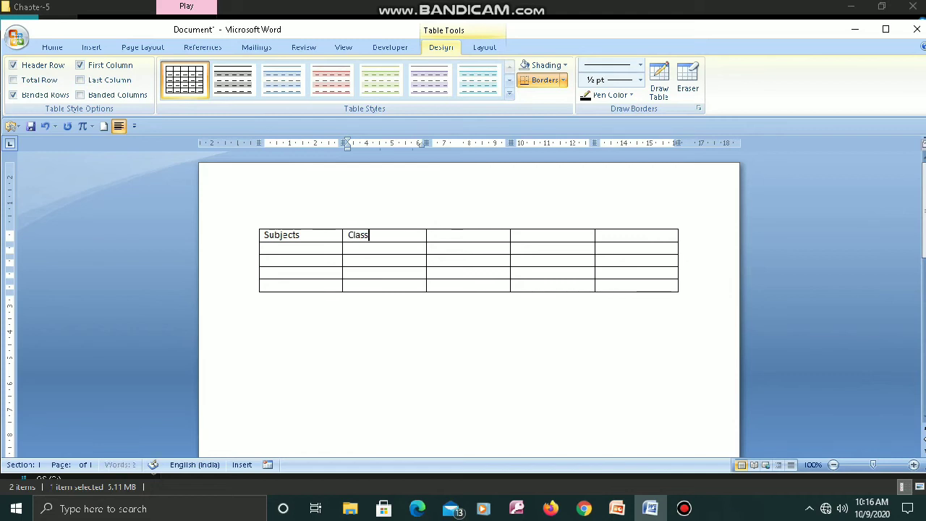
key("Tab")
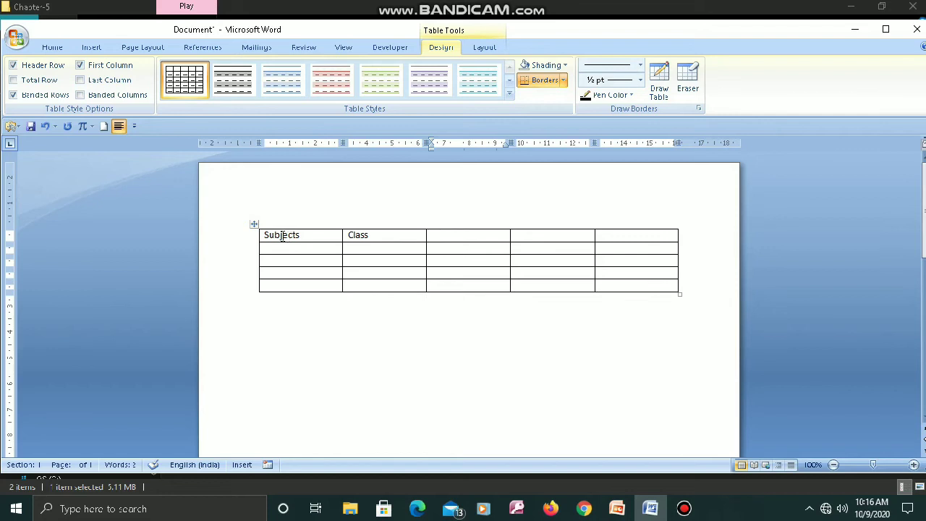
left_click(377, 237)
left_click(447, 237)
left_click(386, 239)
key("Tab")
key("Down")
key("Down")
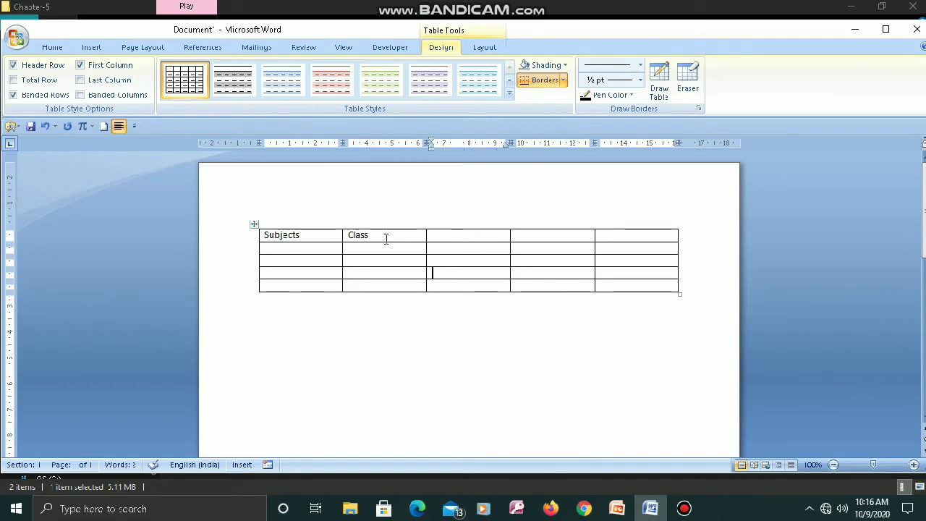
key("Up")
key("Up")
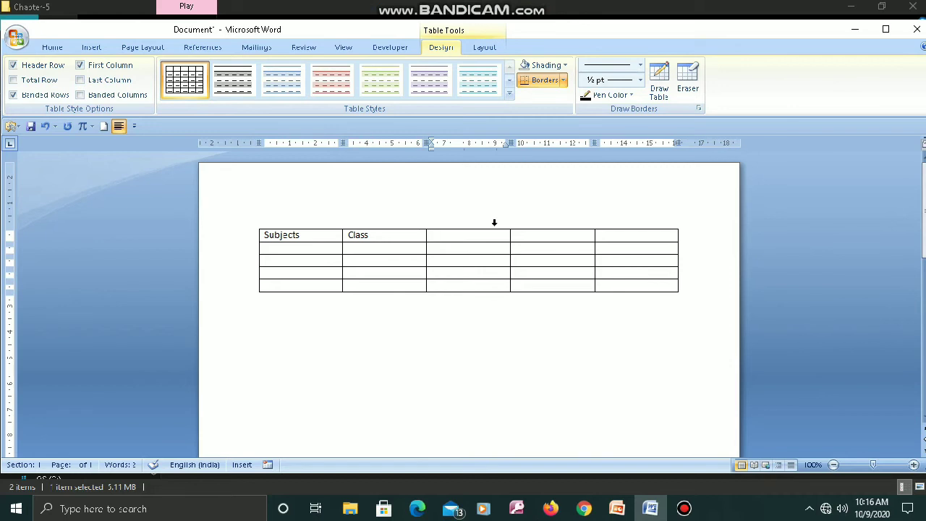
- Complete the table's top row with the headings Section, School and Remark
type("S")
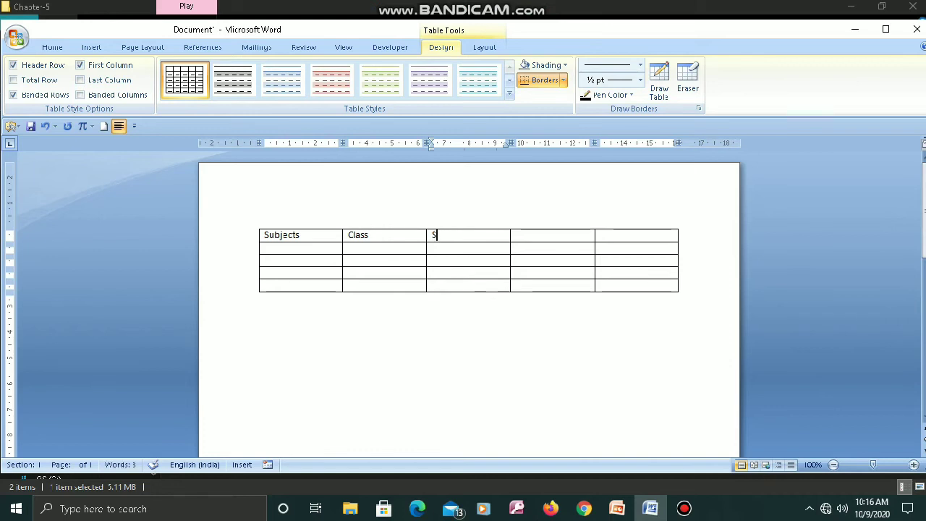
type("ection")
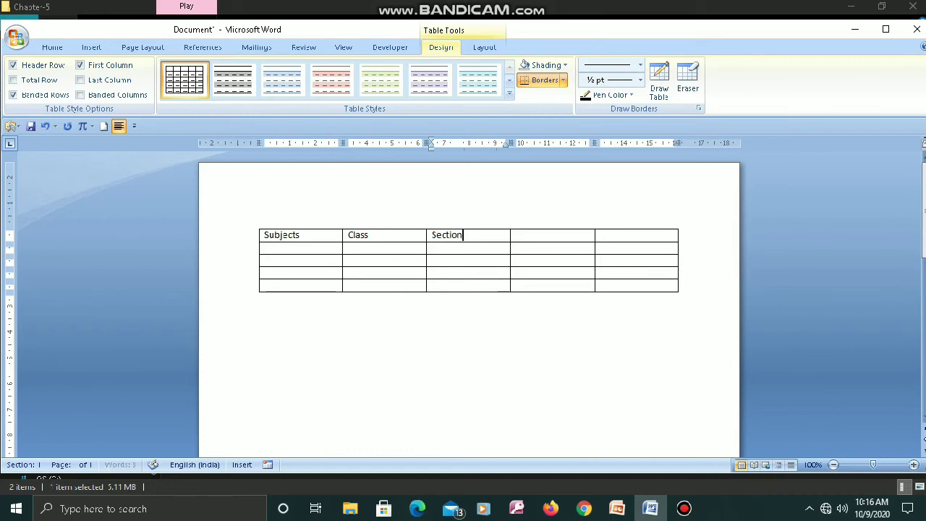
key("Tab")
type("Sc")
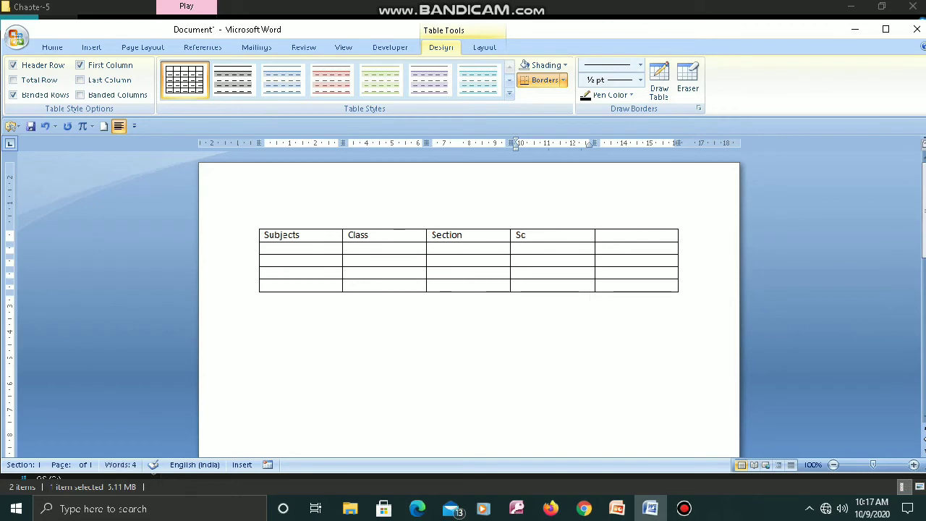
type("hool")
key("Tab")
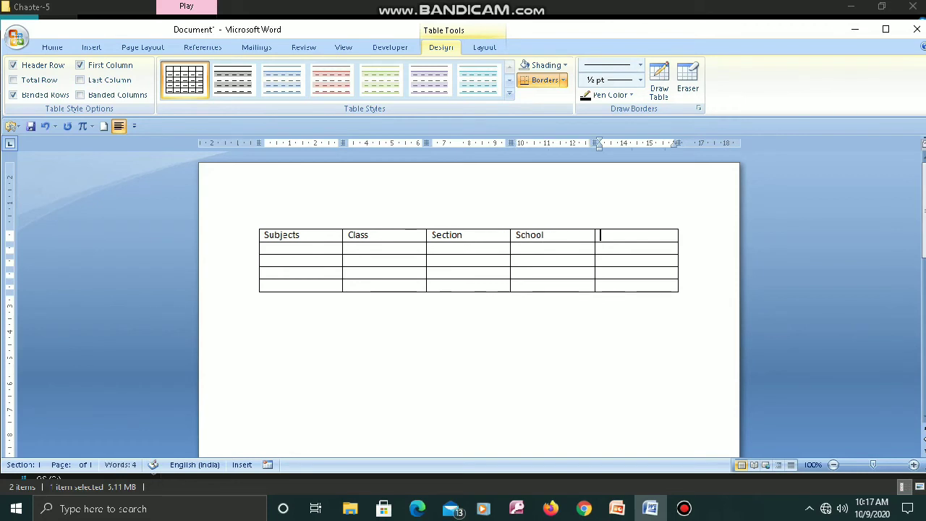
type("Remark")
left_click(520, 272)
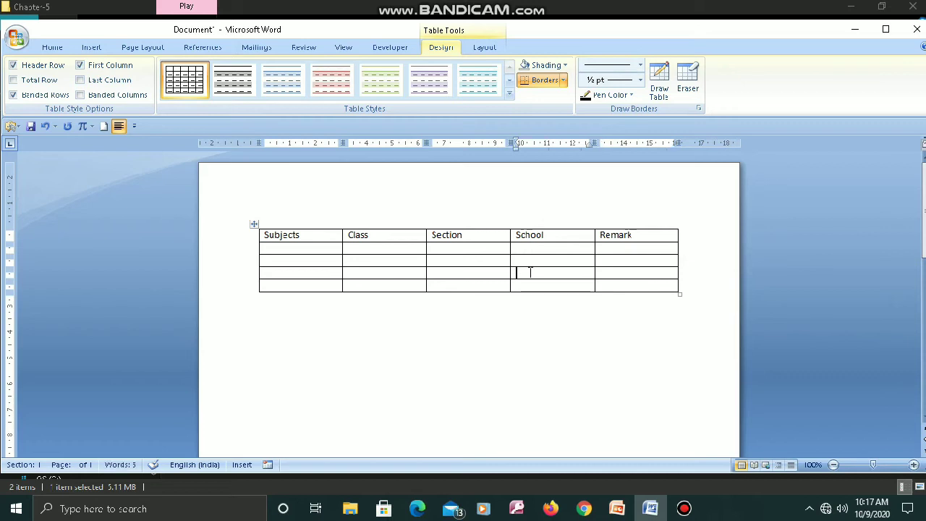
- Fill the Subjects column with English, Hindi, Computers and Science, one subject per row
left_click(313, 251)
type("English")
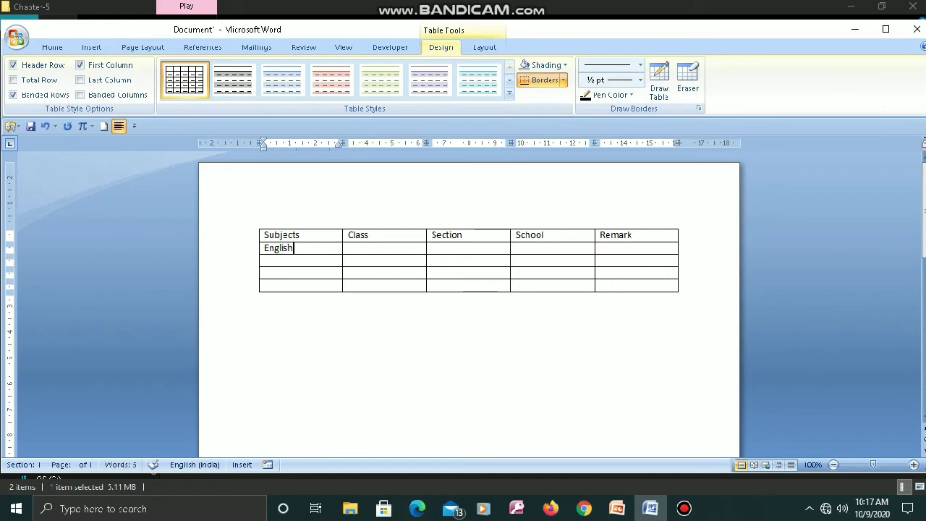
key("Down")
type("Hindi")
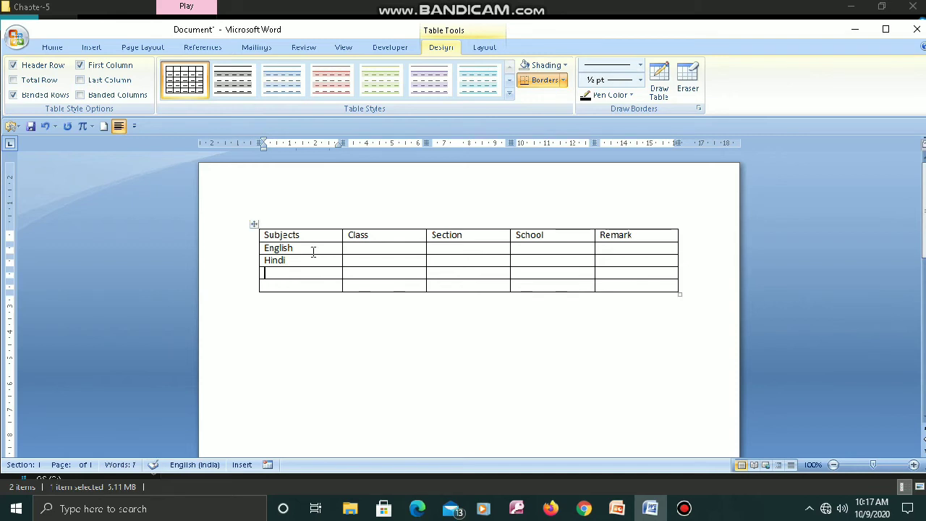
key("Down")
type("Computers")
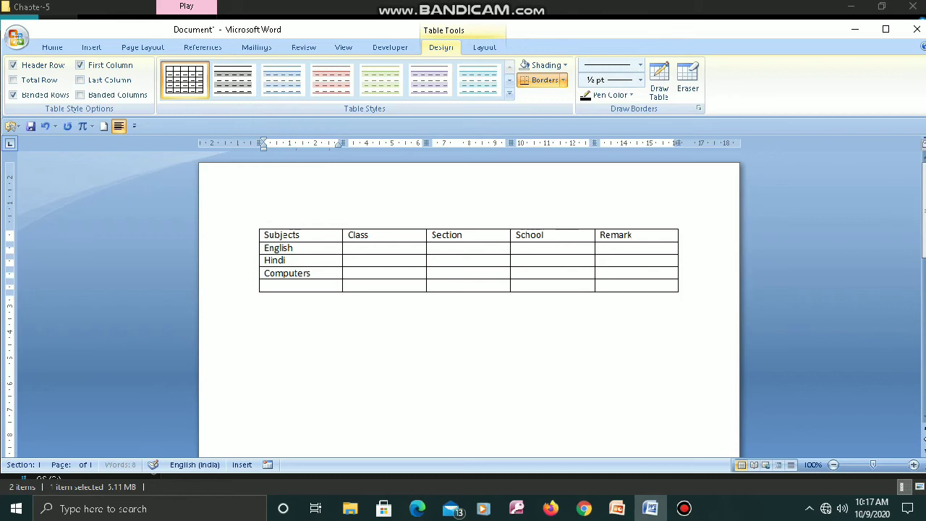
key("Down")
type("Science")
- Fill the Class column with 5th for the English, Hindi, Computers and Science rows
key("Tab")
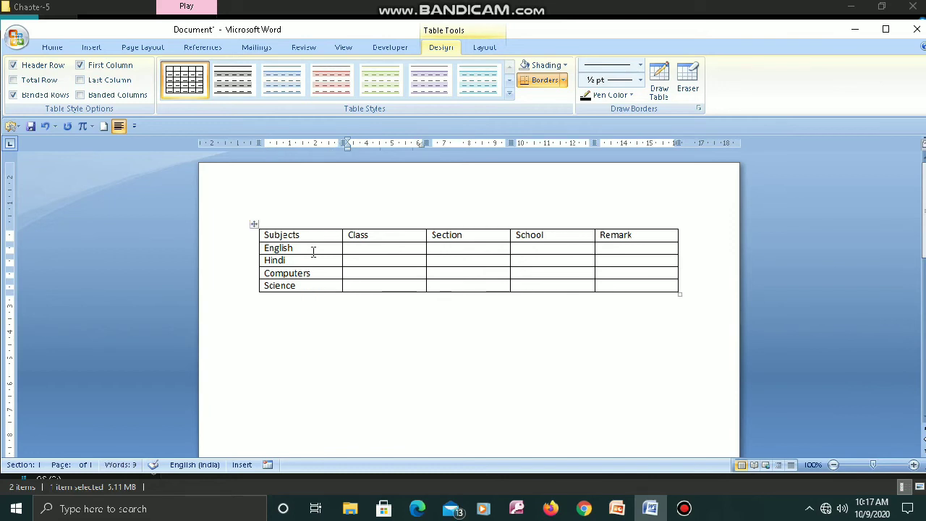
key("Up")
key("Up")
key("Down")
type("5")
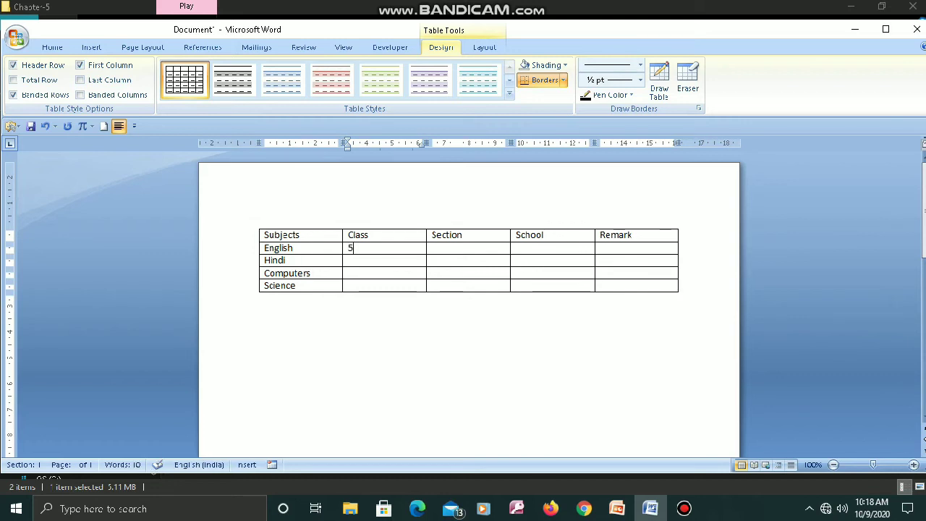
type("th")
key("Down")
type("5th")
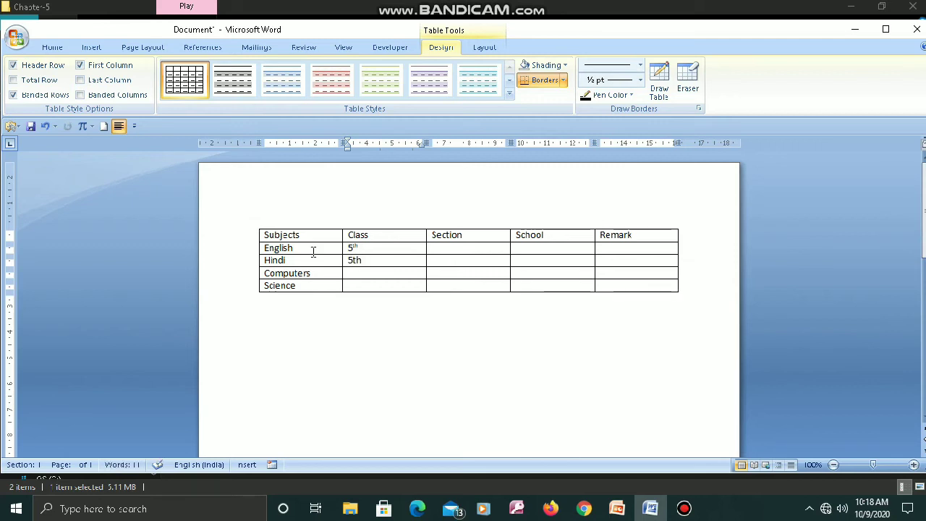
key("Down")
type("5th")
key("Down")
type("5th")
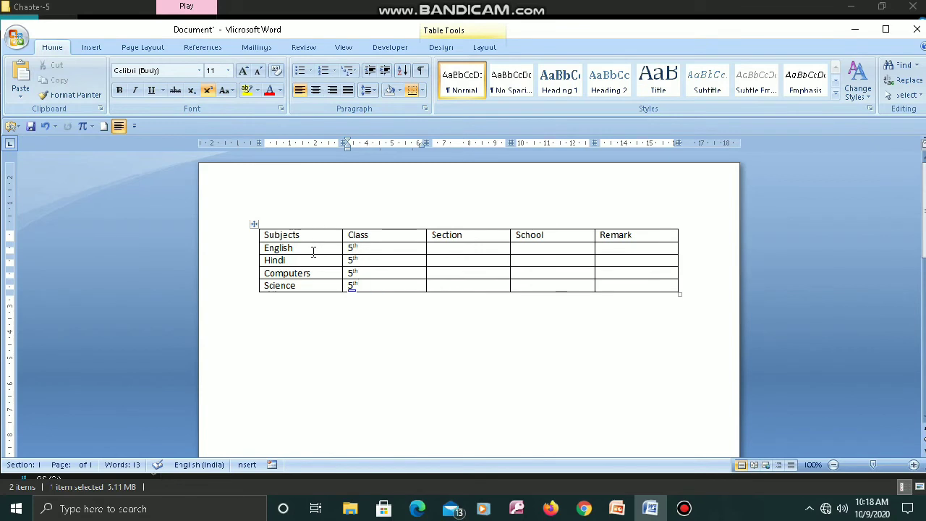
- Select only the empty Section cell in the English row, and clear the selection again
mouse_move(494, 6)
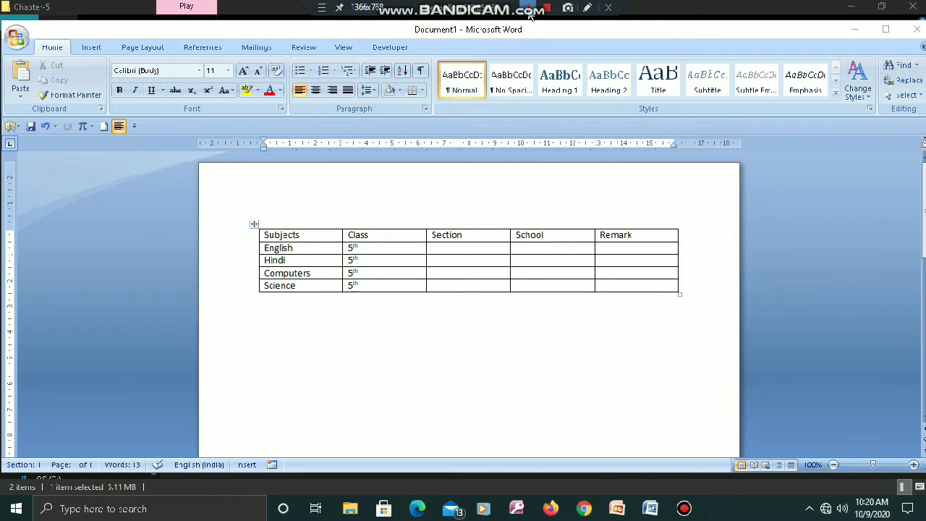
left_click(523, 329)
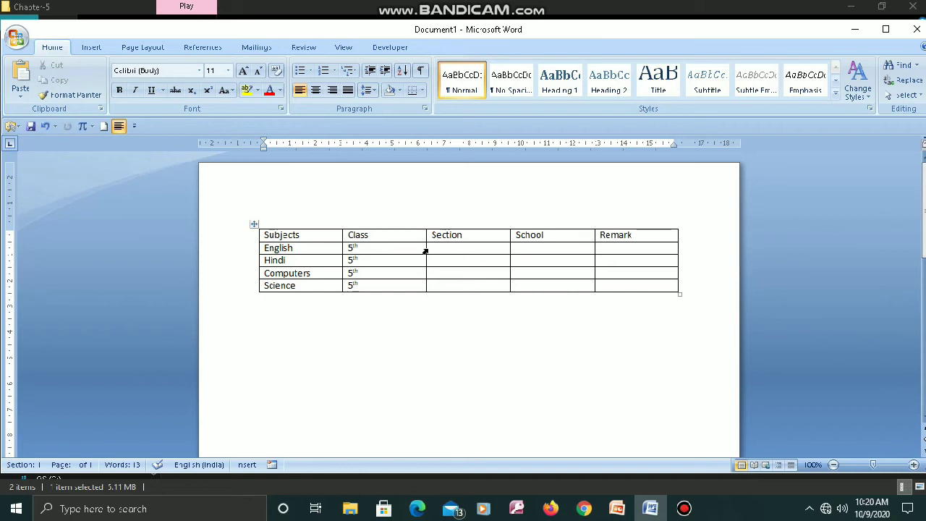
left_click(426, 250)
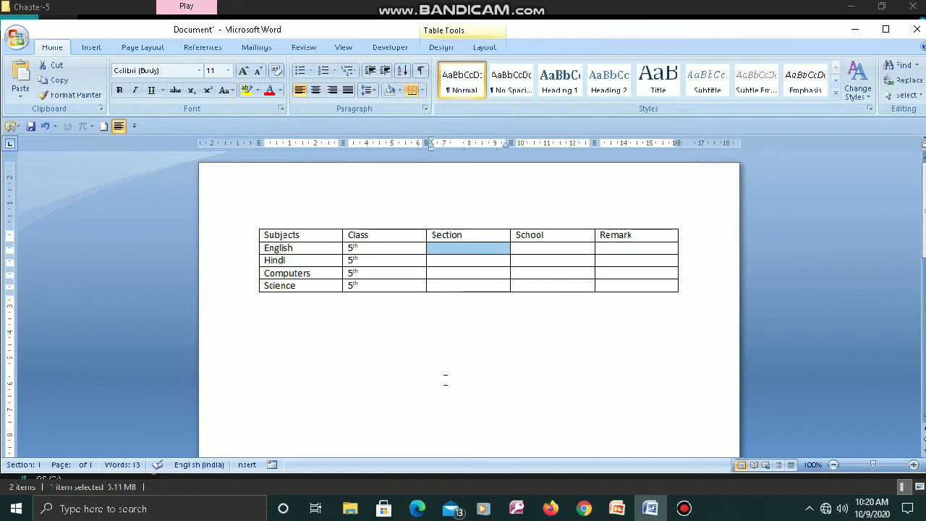
left_click(442, 332)
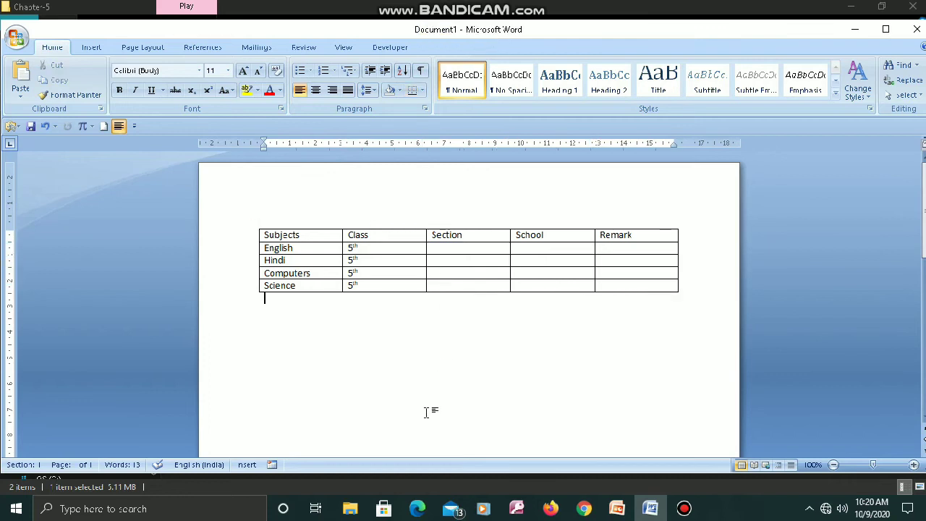
- Select the English row's cells from Section through Remark, starting from the Section cell
left_click(459, 248)
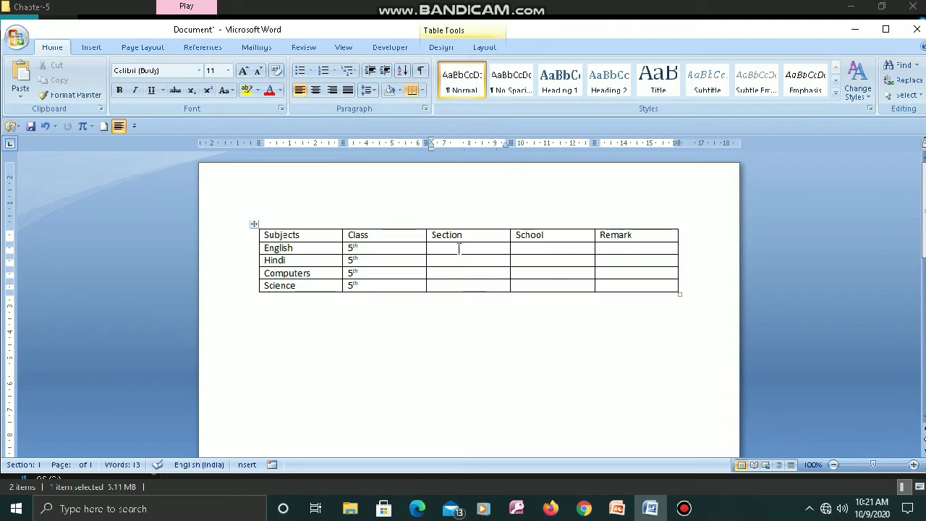
key("shift+Right")
key("shift+Right")
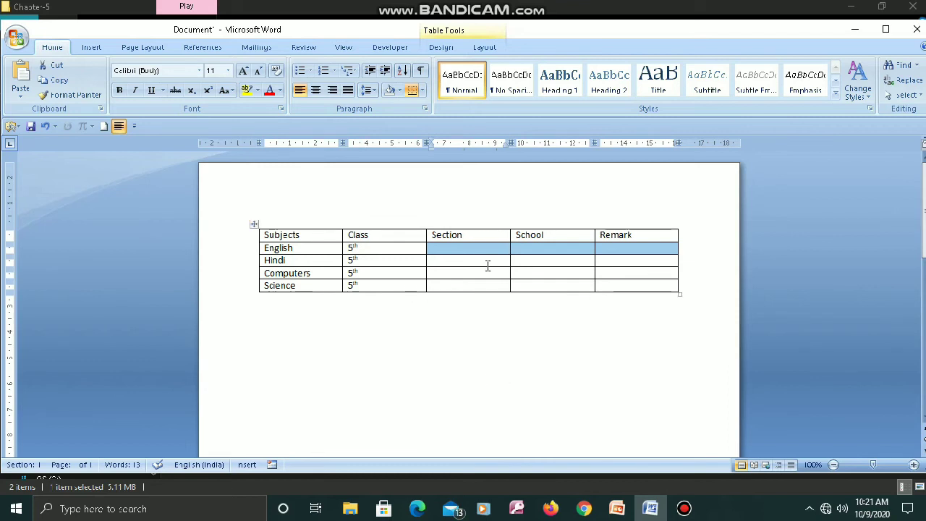
- Extend a selection from the English cell across the whole row to Remark, and clear it
left_click(268, 248)
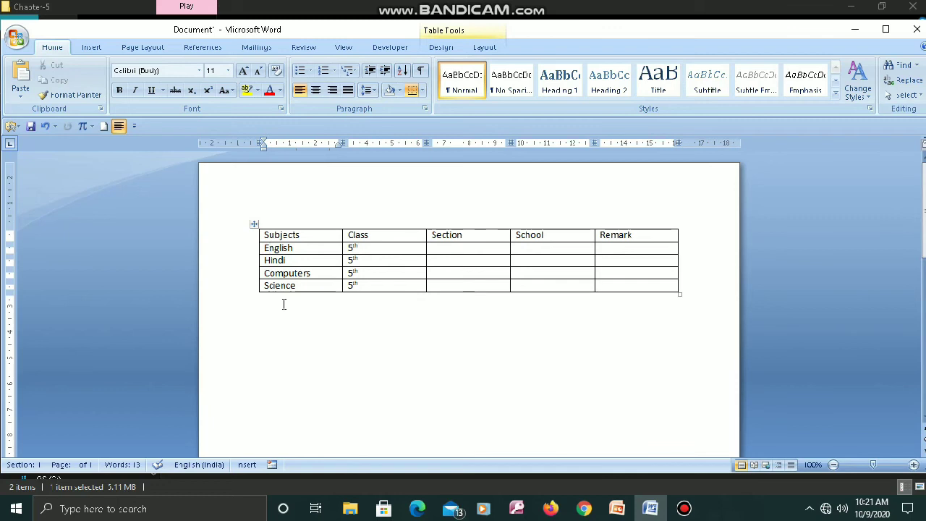
key("shift+Right")
key("shift+Right")
key("shift+Right")
key("shift+Right")
key("shift+Right")
key("shift+Right")
key("shift+Right")
key("shift+Right")
key("shift+Right")
key("shift+Right")
key("shift+Right")
key("shift+Right")
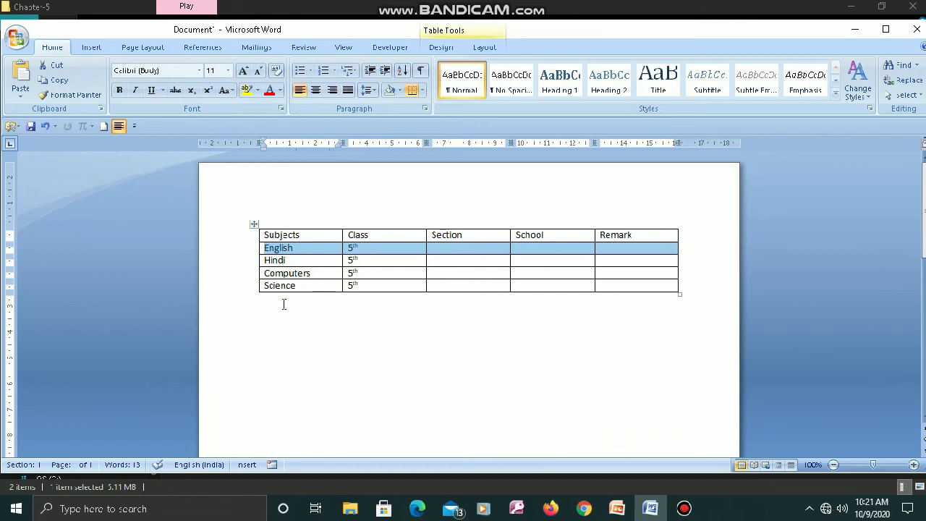
left_click(372, 348)
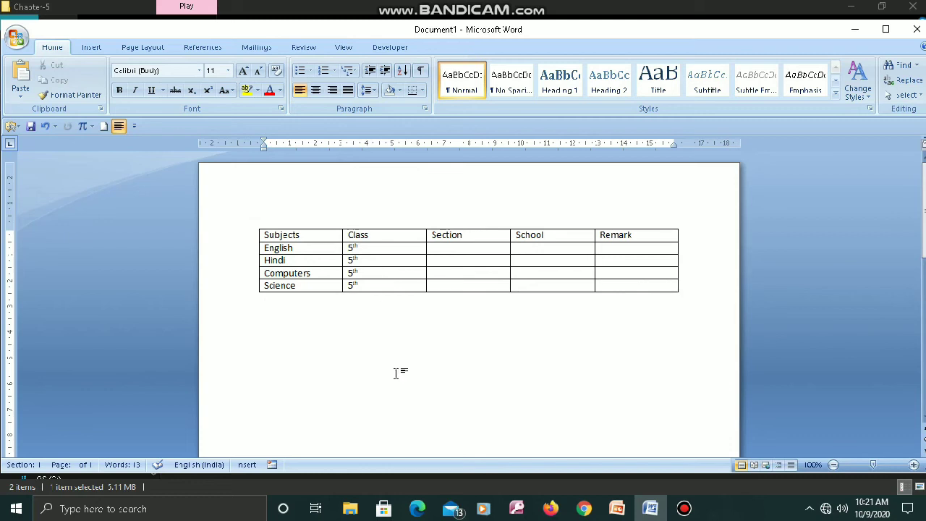
- Select the entire Class column and, separately, the whole table, clearing each selection
left_click(382, 225)
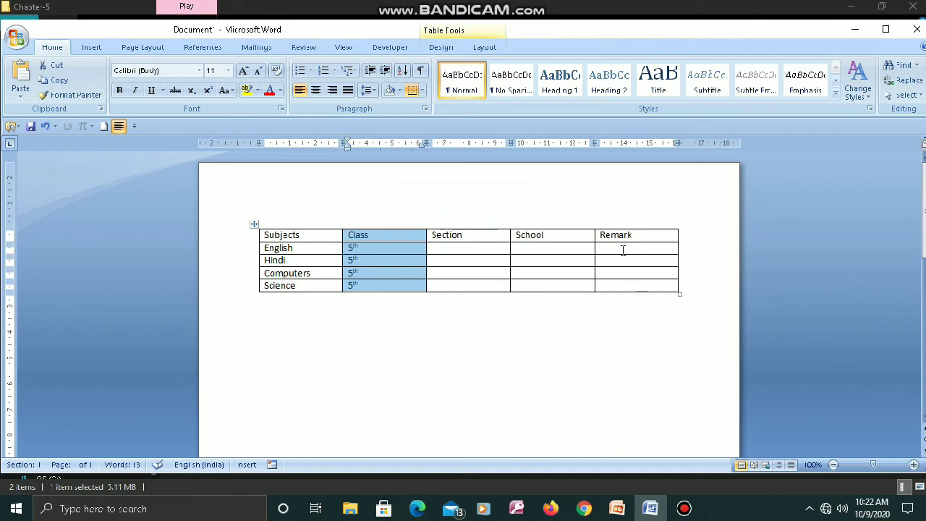
left_click(482, 6)
left_click(495, 5)
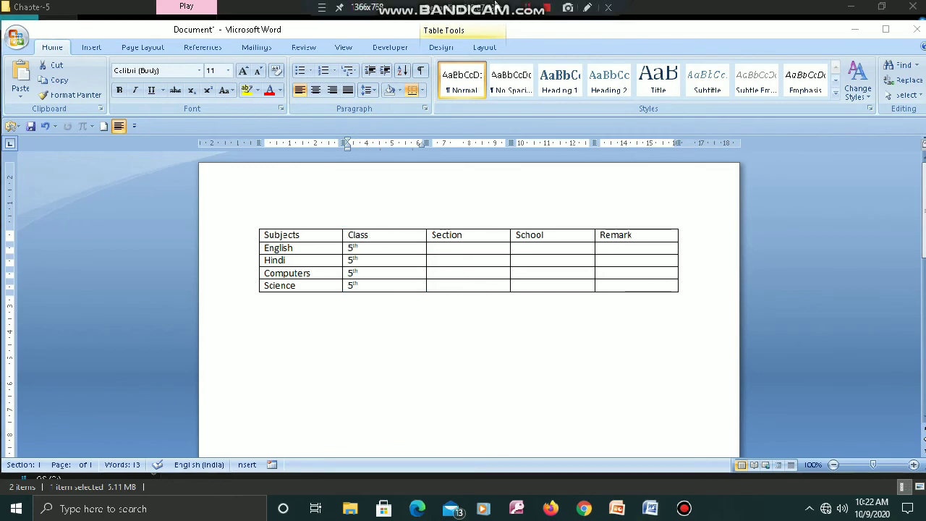
left_click(468, 383)
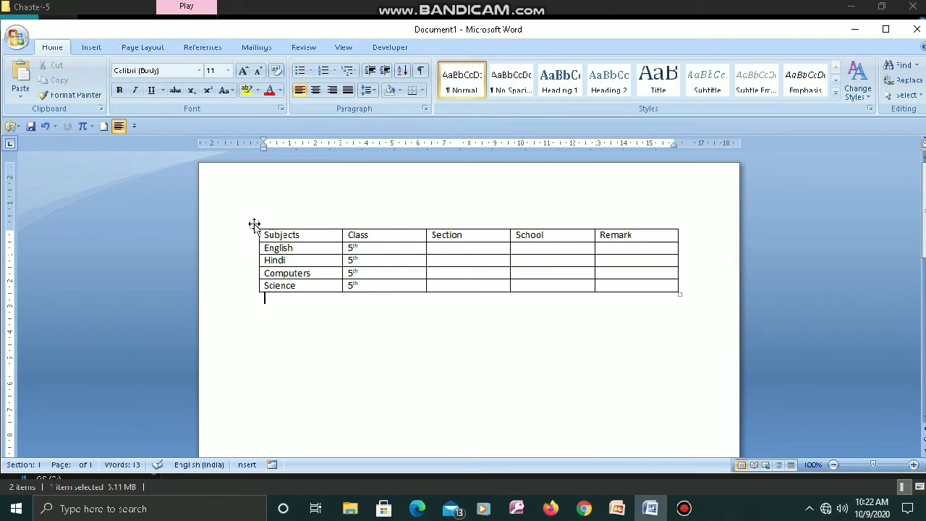
left_click(254, 225)
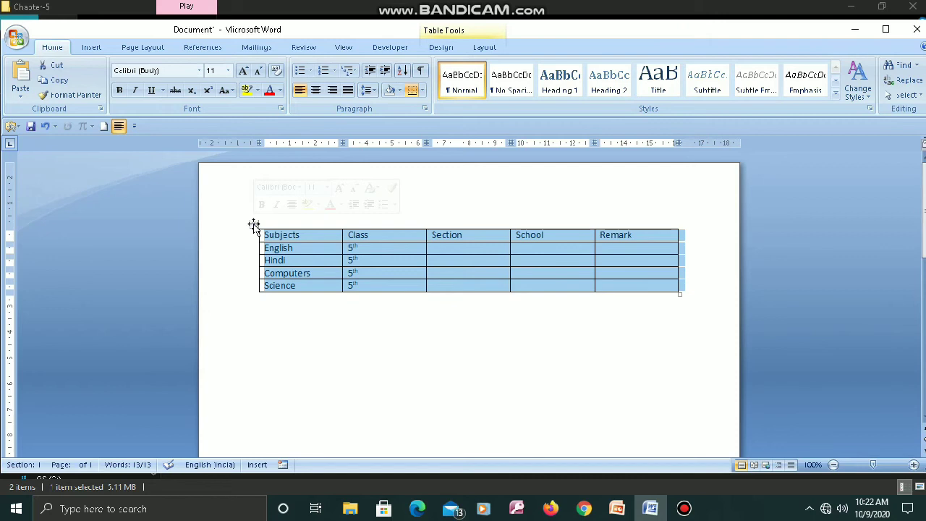
left_click(339, 373)
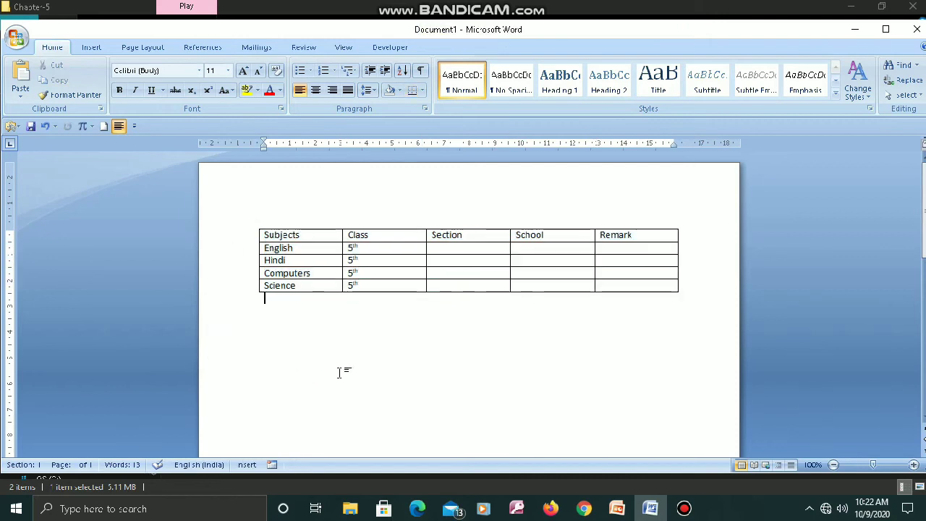
- Select the Subjects column's cells from the heading down to Science
left_click(308, 235)
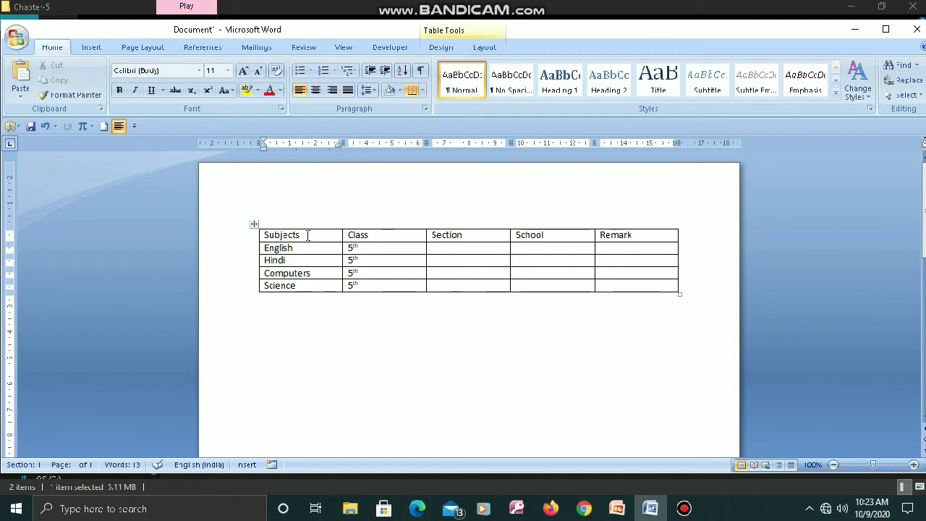
left_click_drag(307, 236, 352, 291)
left_click_drag(423, 285, 323, 287)
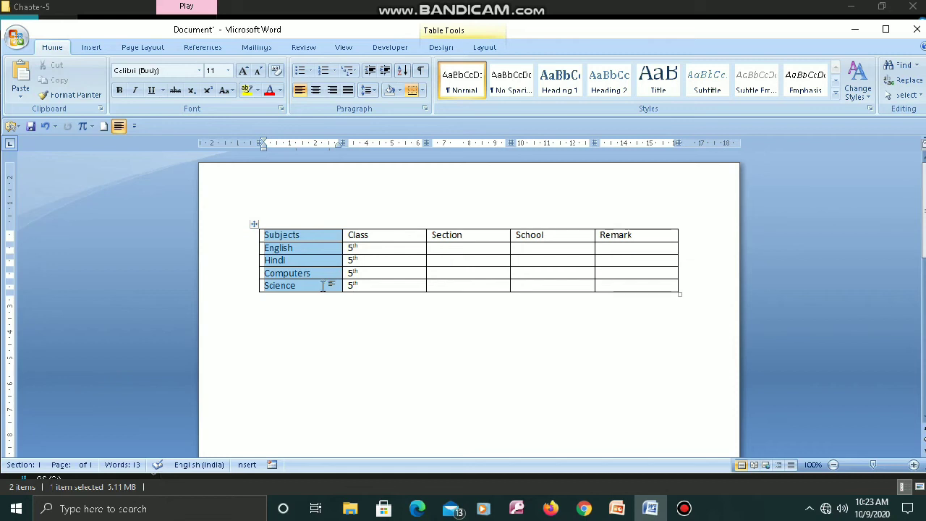
- Select the heading row's cells from Subjects to Remark, and clear the selection
left_click(305, 242)
left_click_drag(308, 236, 645, 244)
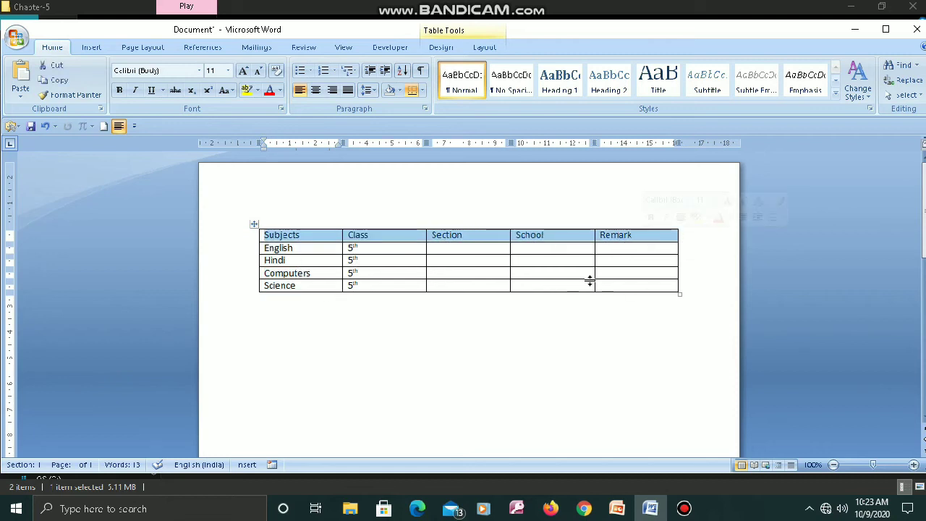
left_click(478, 416)
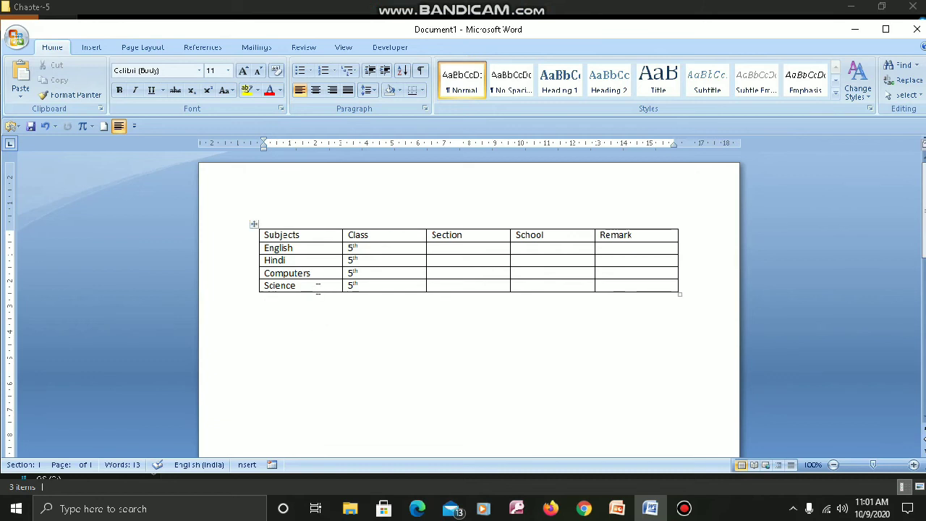
- Insert a new empty row below the Science row
left_click(298, 286)
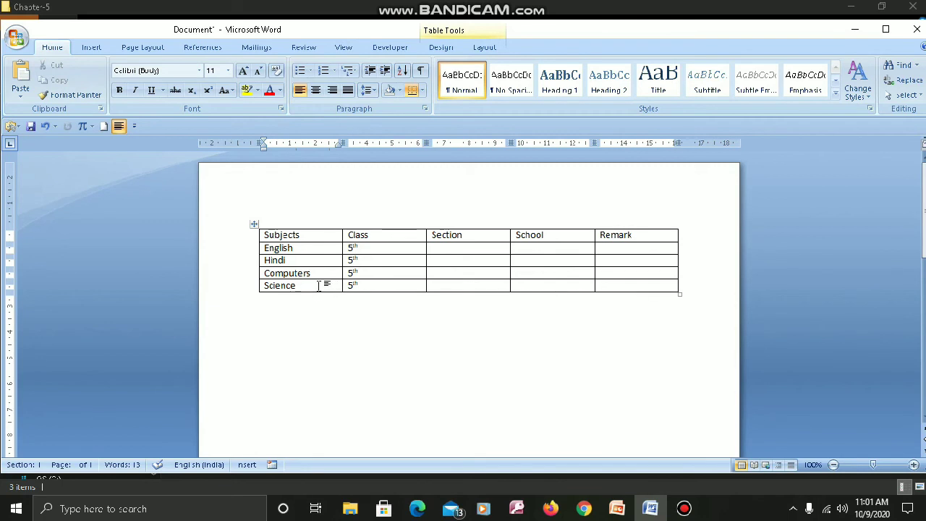
right_click(320, 288)
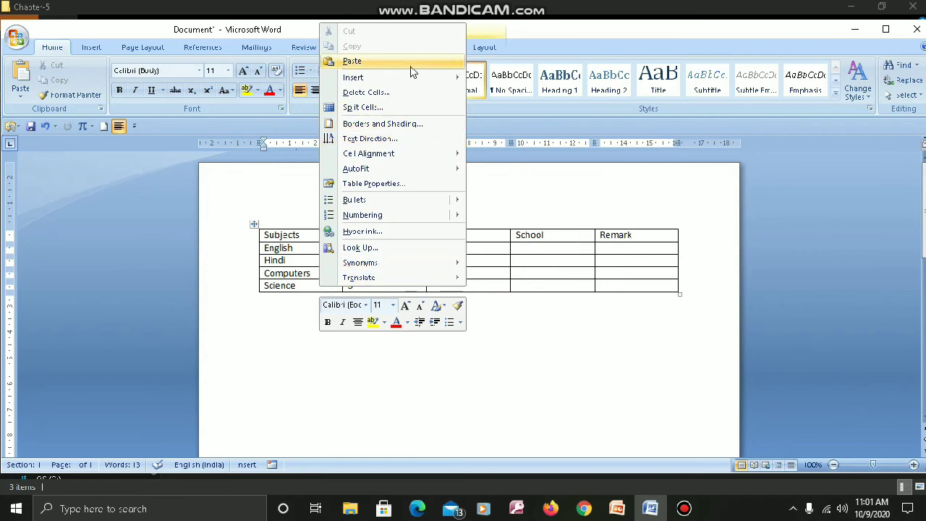
mouse_move(411, 81)
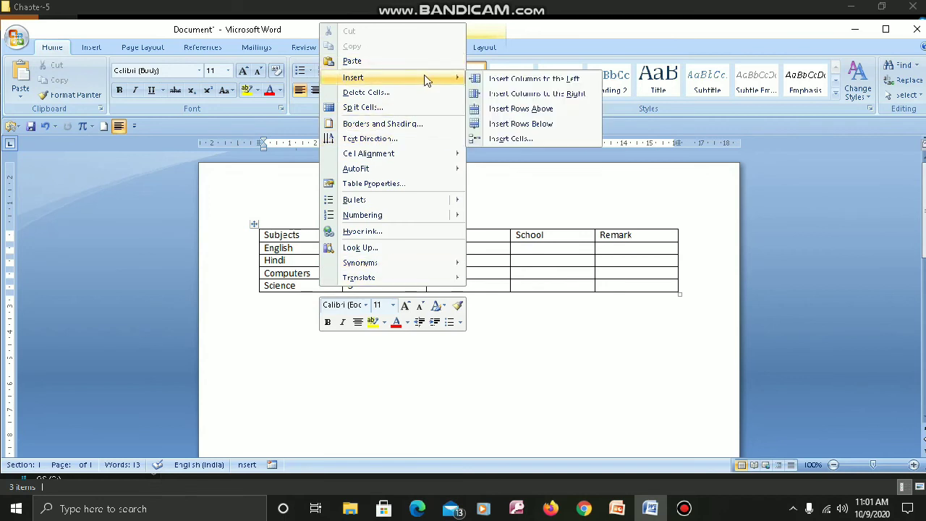
left_click(538, 124)
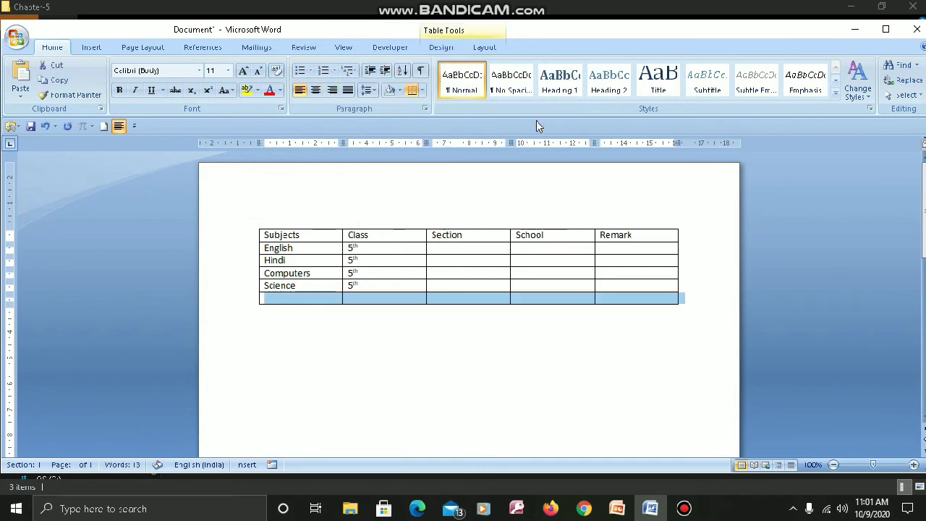
left_click(403, 341)
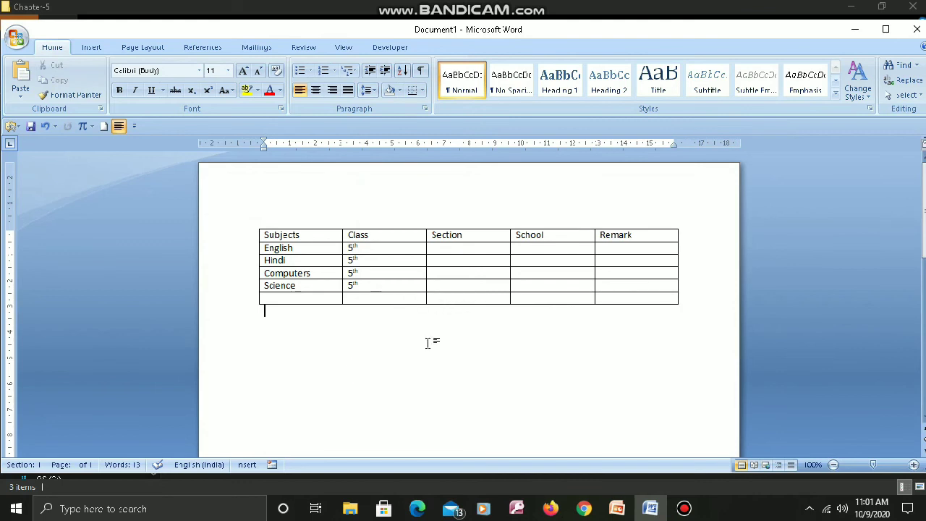
- Insert a new empty column directly to the right of the Class column
left_click(648, 238)
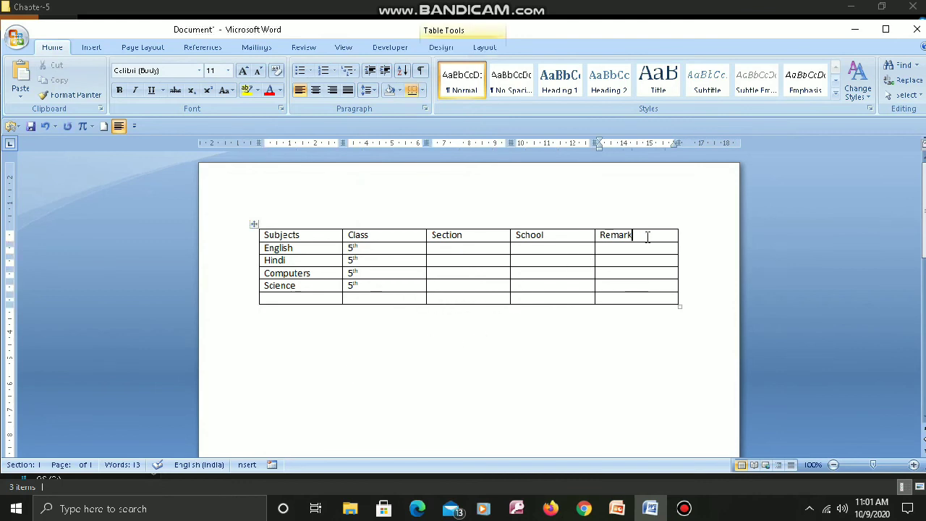
left_click(397, 235)
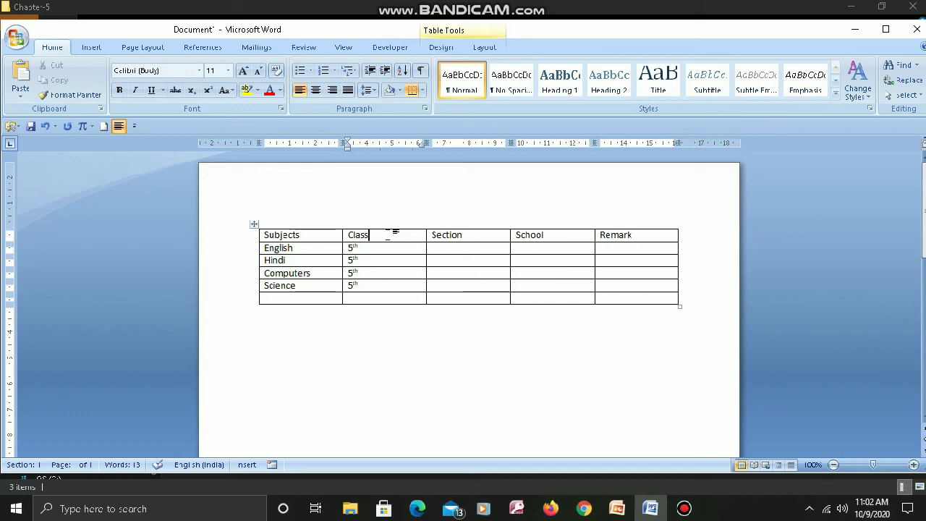
right_click(391, 231)
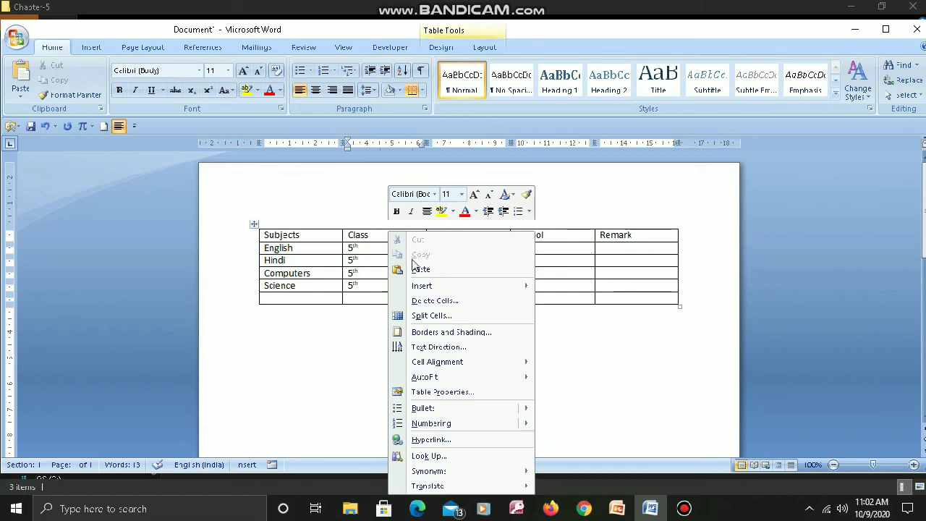
mouse_move(429, 288)
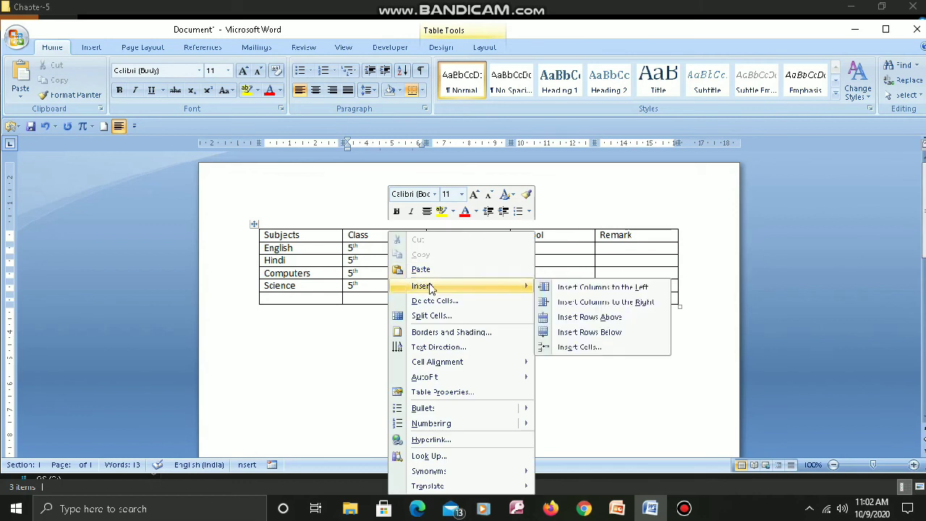
left_click(585, 303)
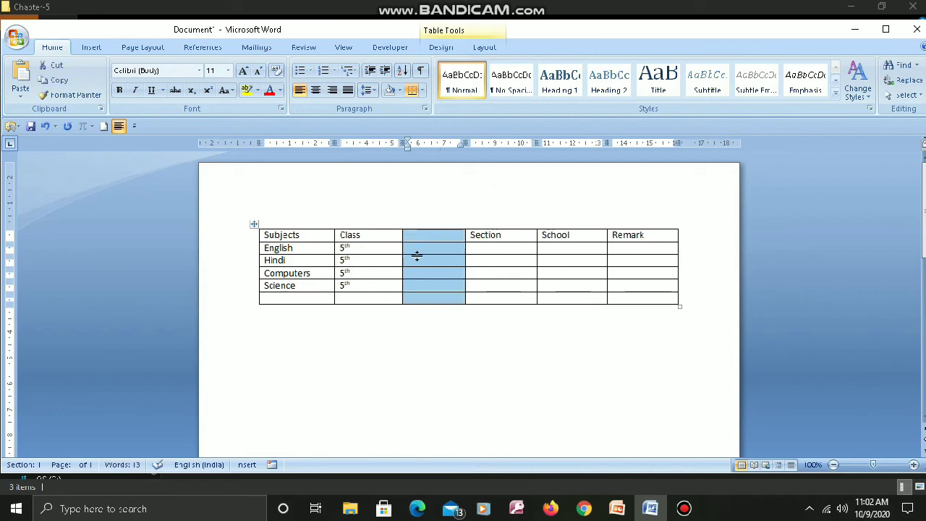
left_click(463, 341)
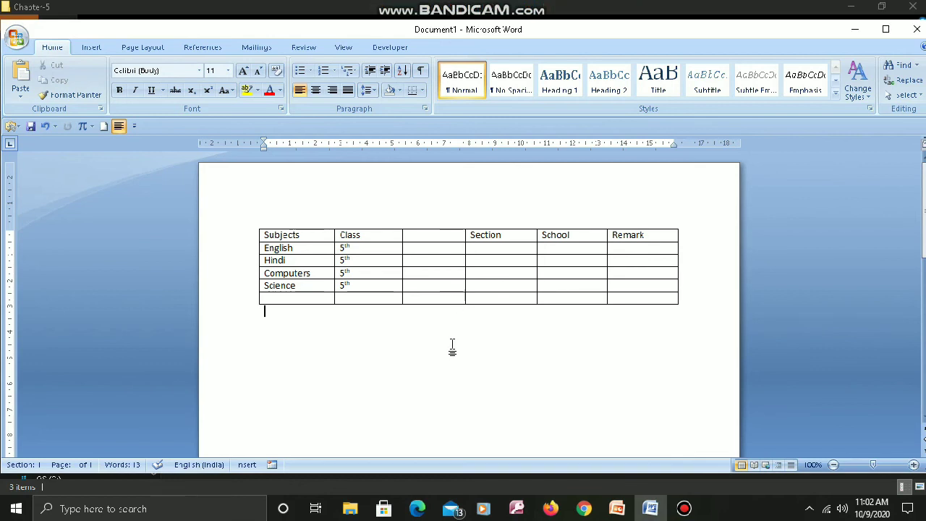
- Delete the entire empty column between Class and Section
left_click(431, 235)
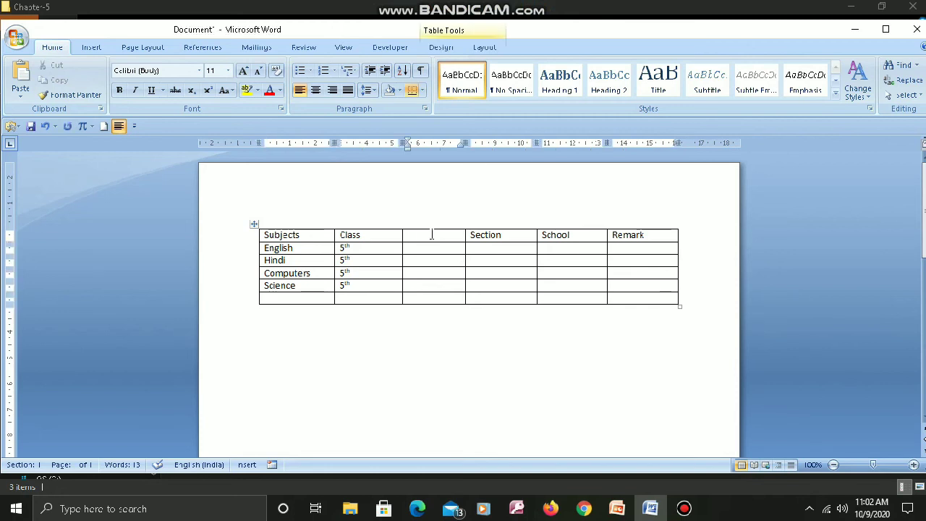
right_click(432, 236)
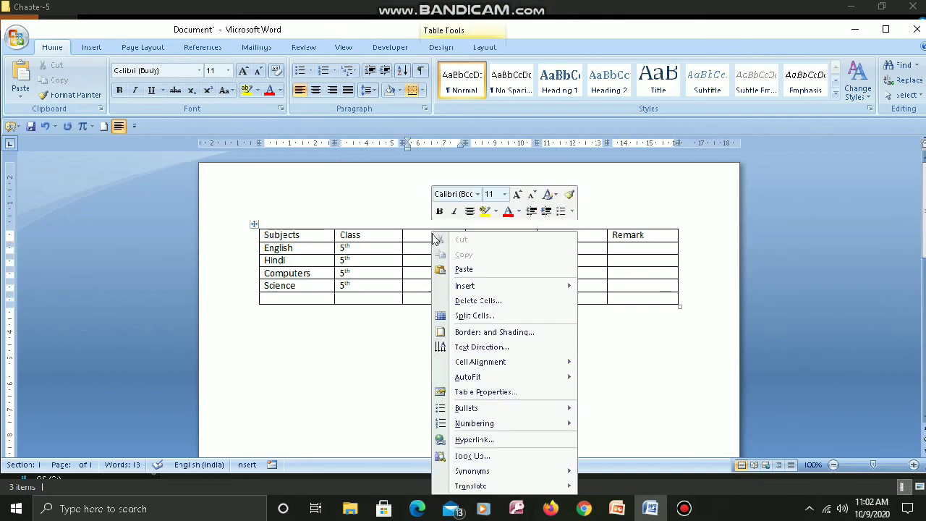
left_click(489, 304)
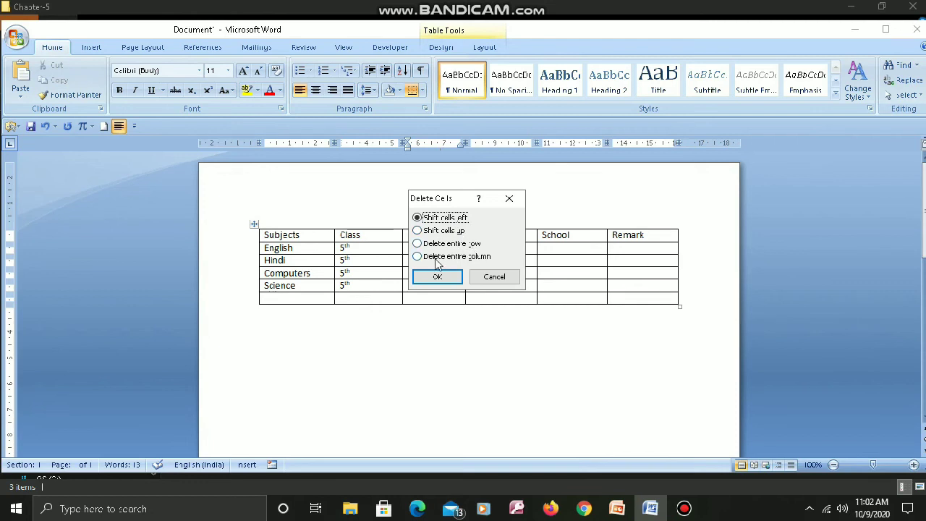
left_click(418, 256)
left_click(432, 277)
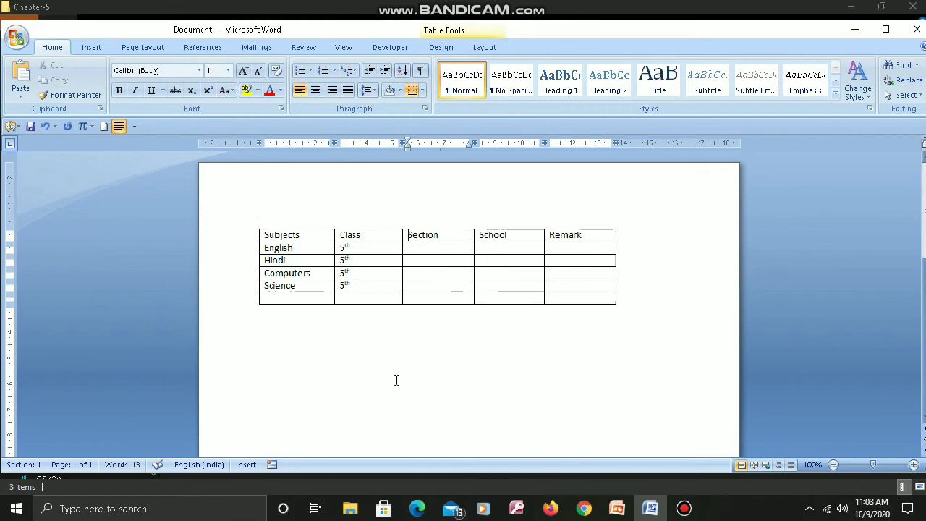
- Delete the entire empty row below the Science row
left_click(281, 299)
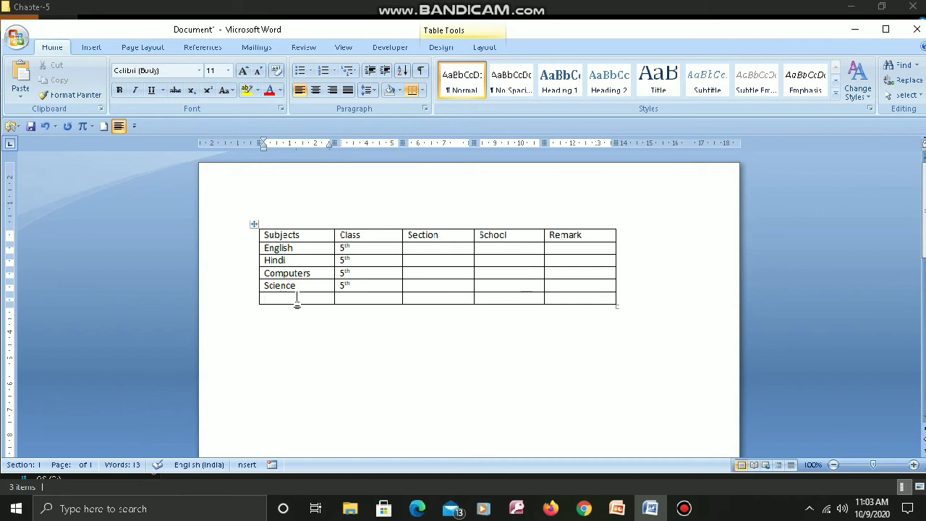
right_click(297, 303)
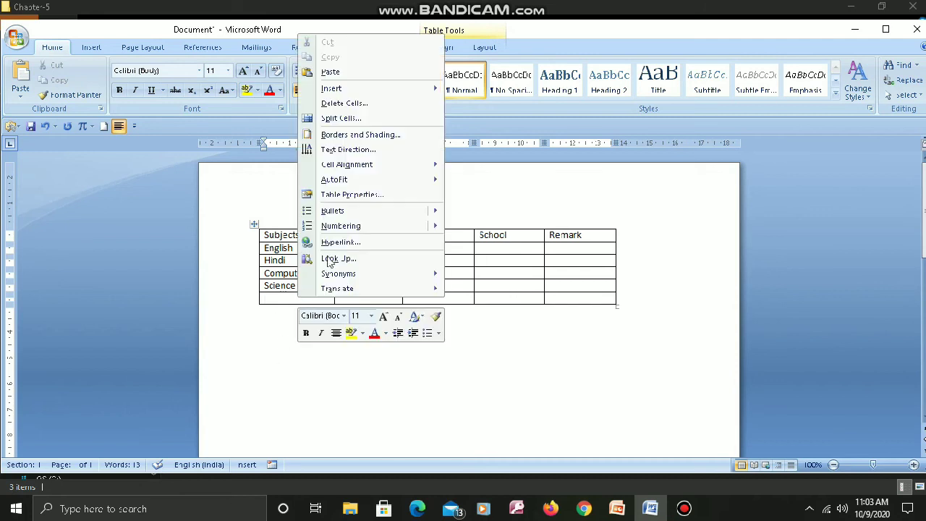
left_click(391, 107)
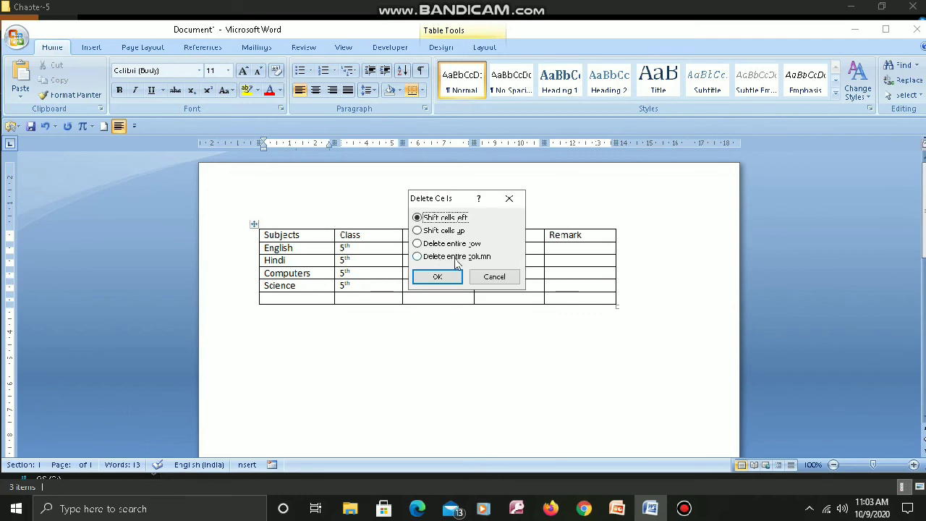
left_click(420, 244)
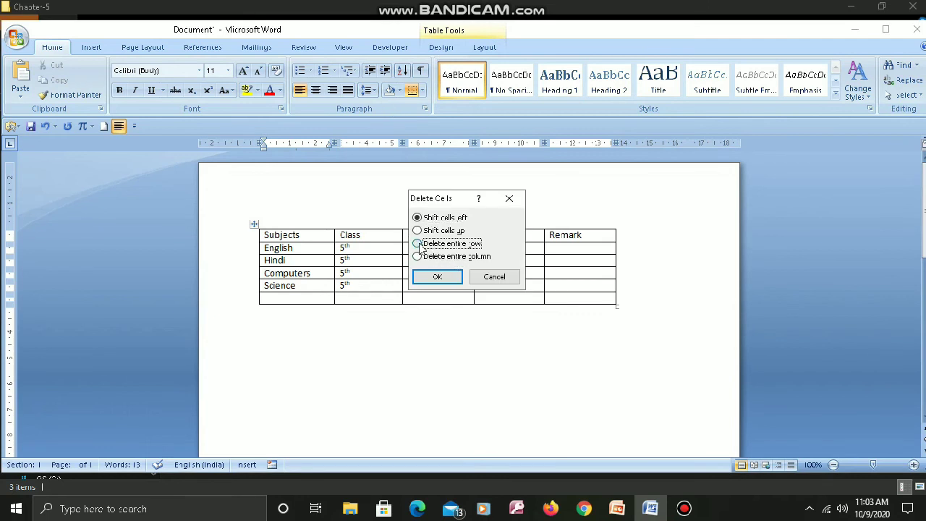
left_click(431, 276)
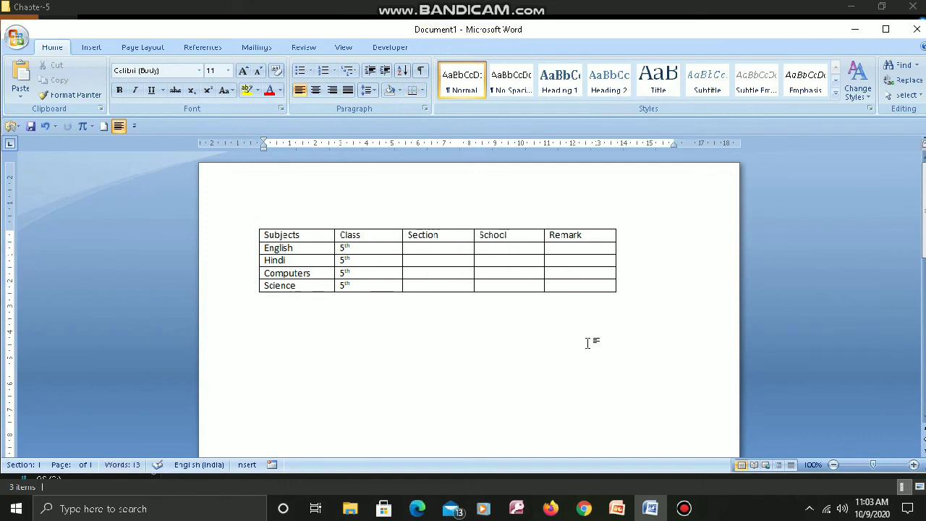
mouse_move(521, 6)
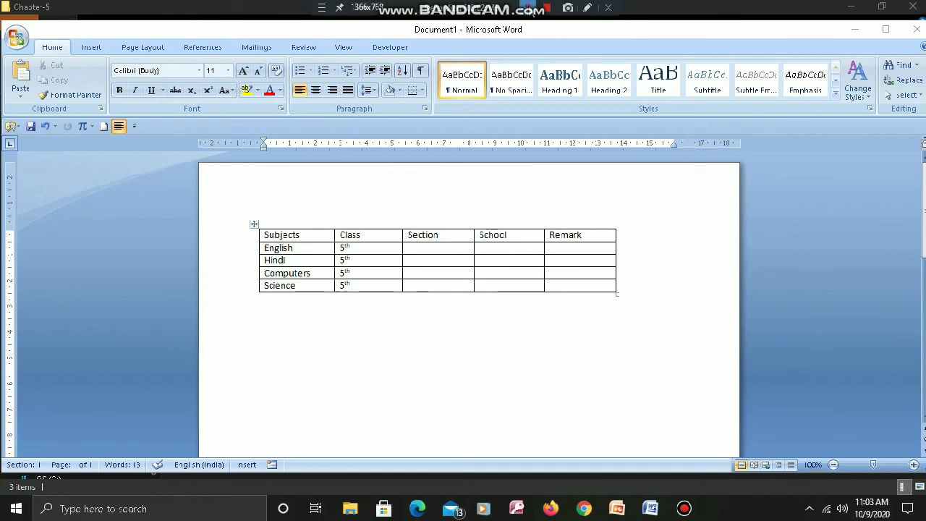
left_click(497, 337)
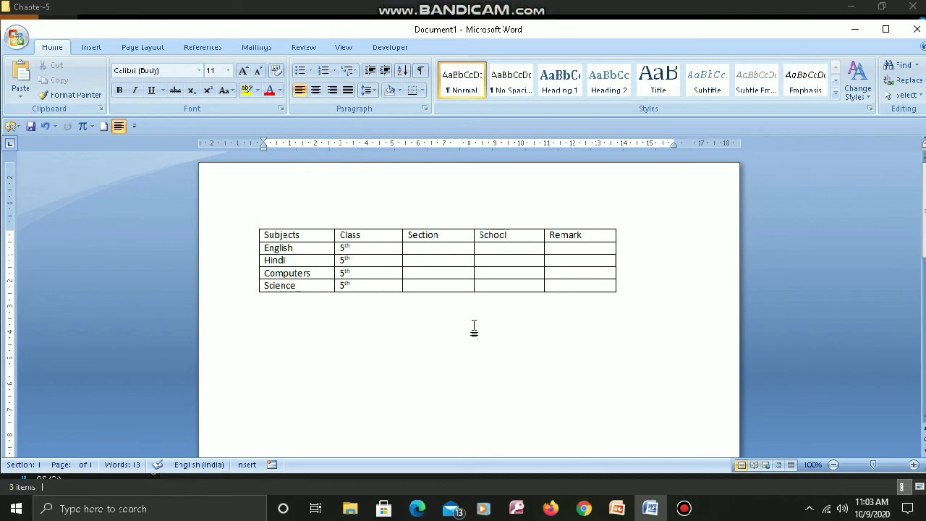
left_click(453, 262)
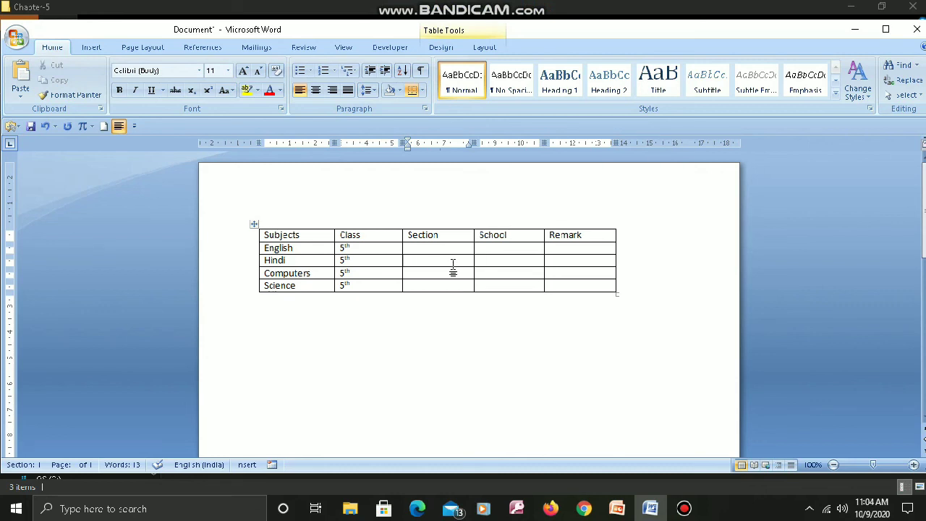
key("shift+Right")
key("shift+Right")
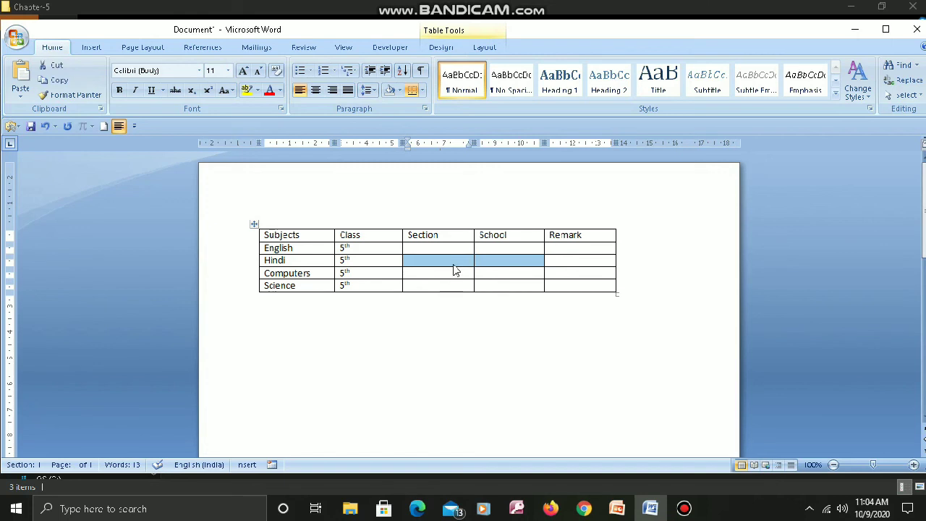
left_click(505, 347)
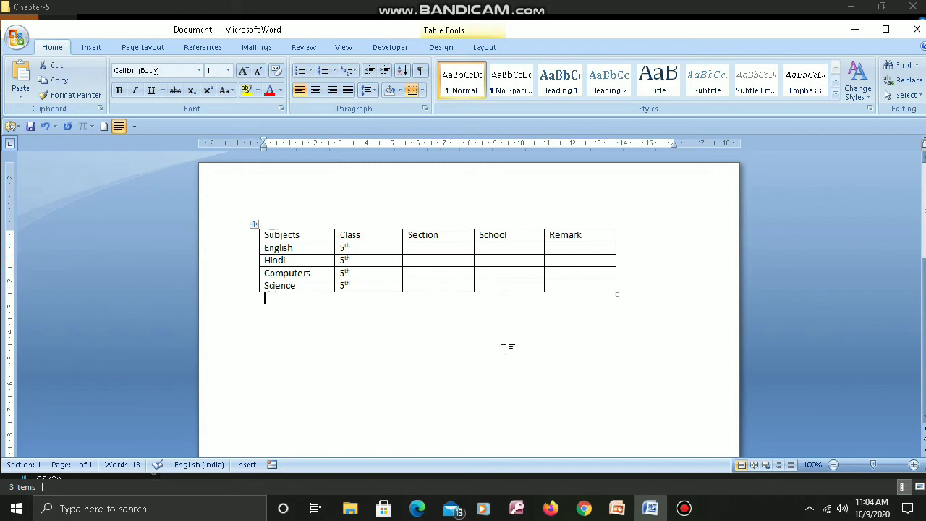
- Merge the Hindi row's Section and School cells into one cell, and undo the merge
left_click(445, 261)
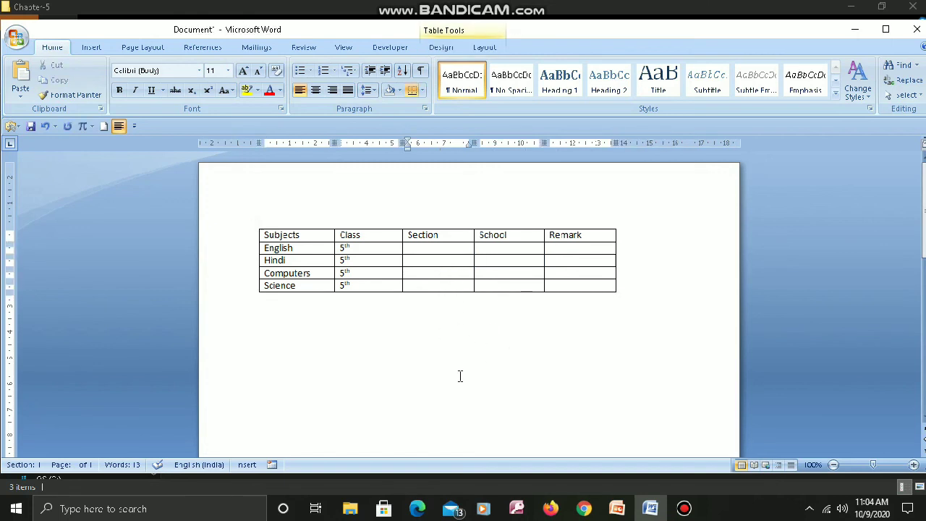
key("shift+Right")
key("shift+Right")
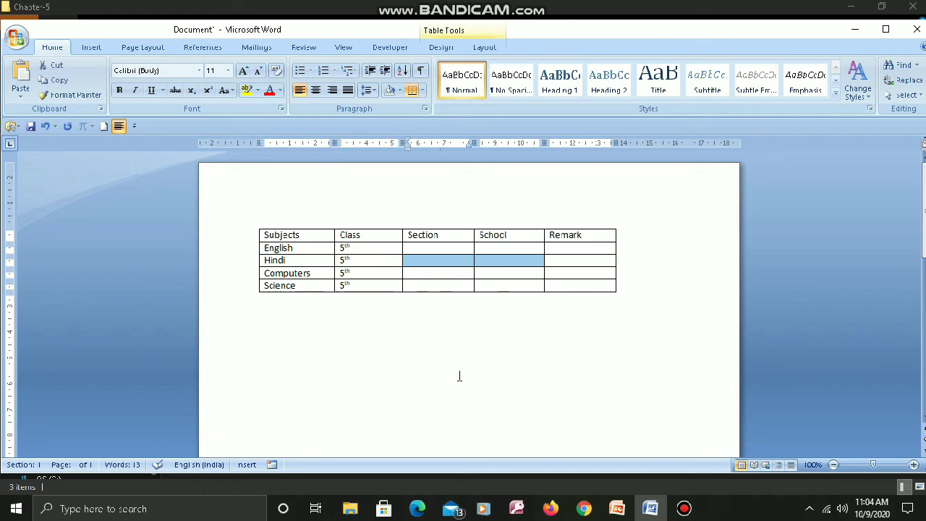
right_click(450, 264)
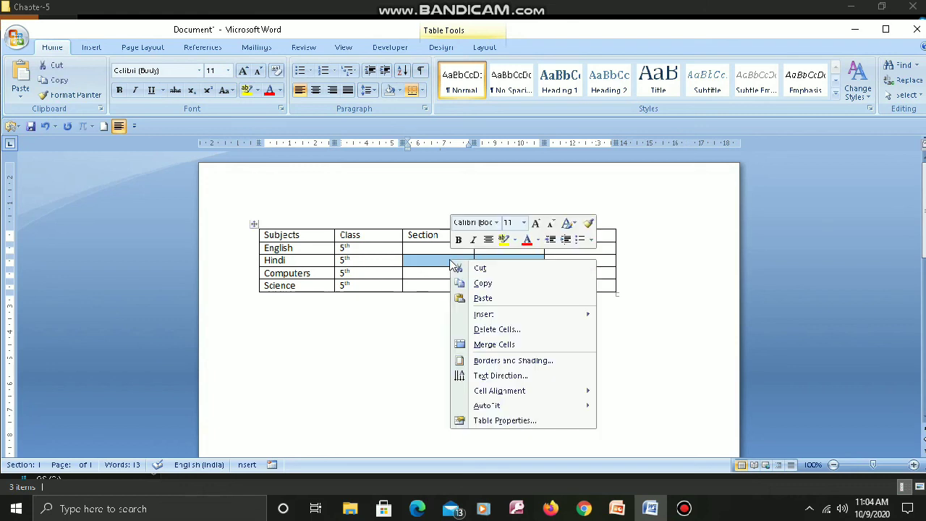
left_click(491, 346)
left_click(504, 363)
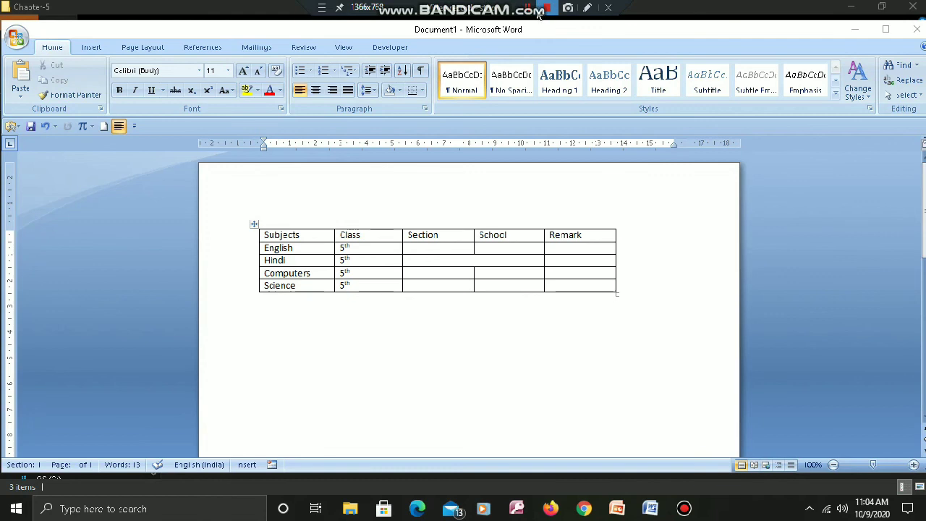
key("ctrl+z")
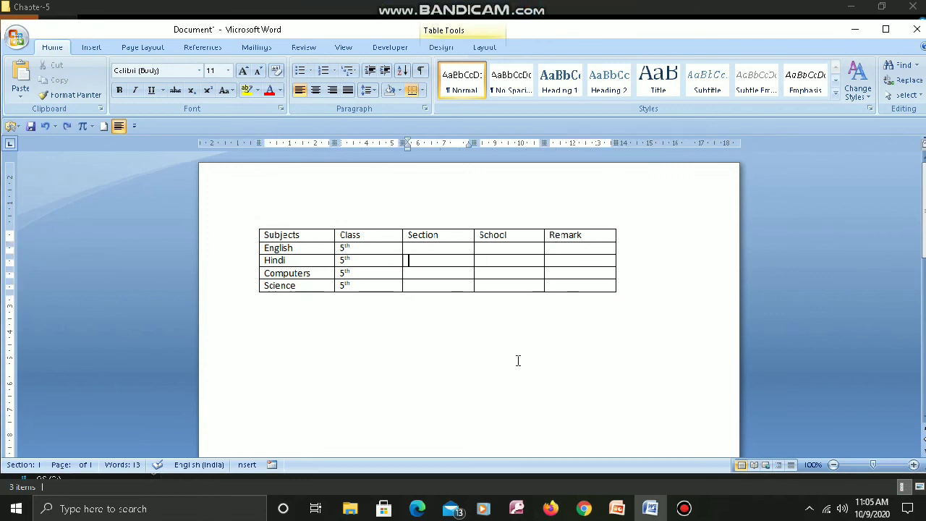
- Split the Hindi row's Section cell into 2 columns and 1 row
right_click(440, 265)
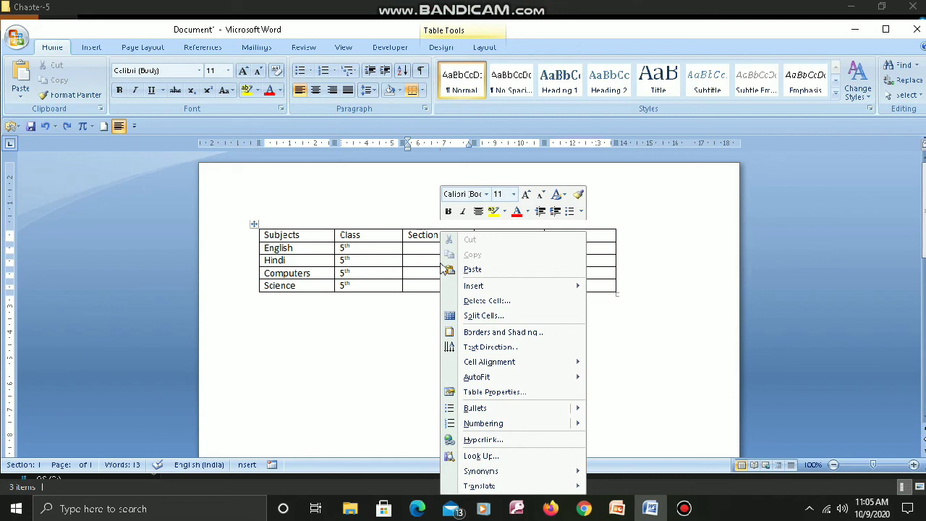
left_click(489, 319)
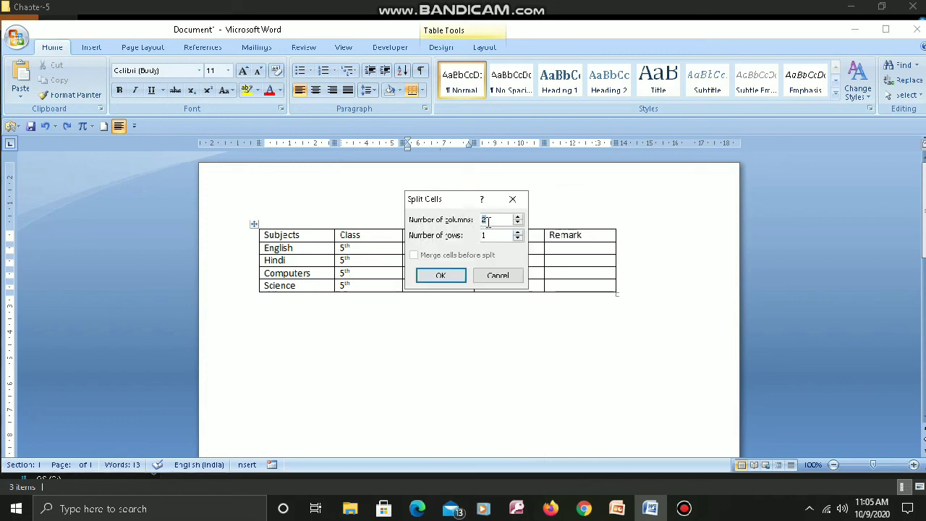
left_click(455, 275)
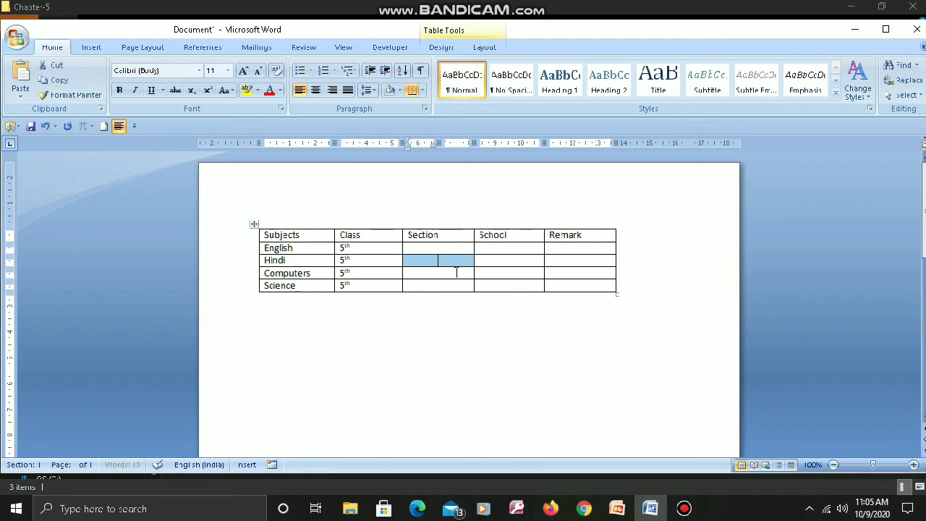
left_click(430, 296)
left_click(425, 259)
left_click(452, 261)
left_click(416, 262)
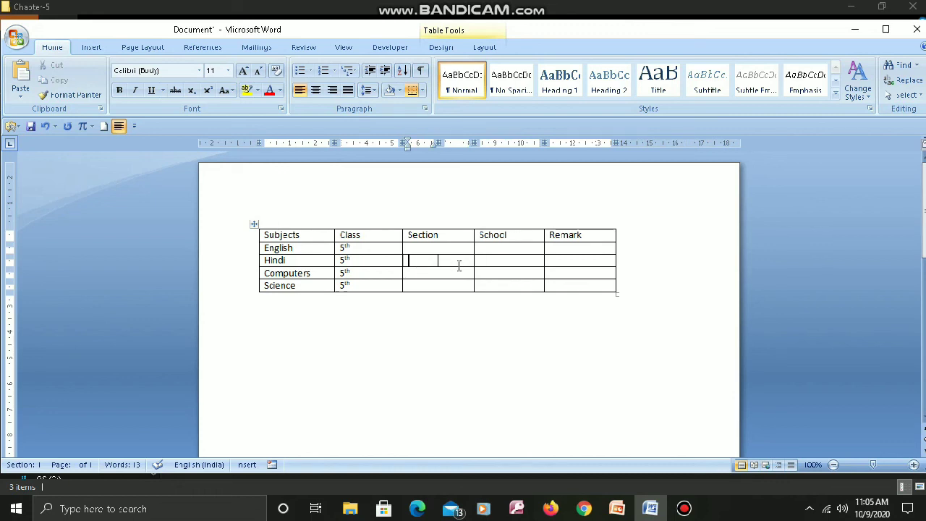
mouse_move(484, 4)
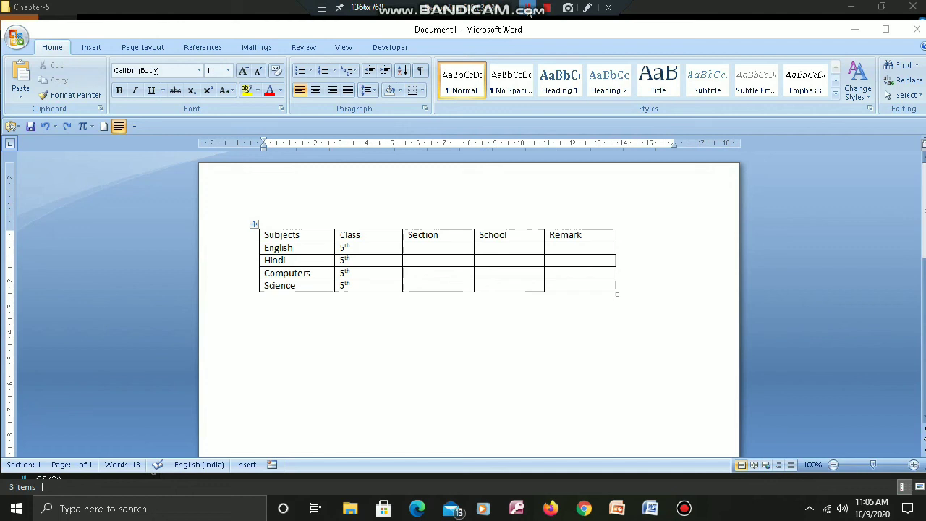
left_click(471, 313)
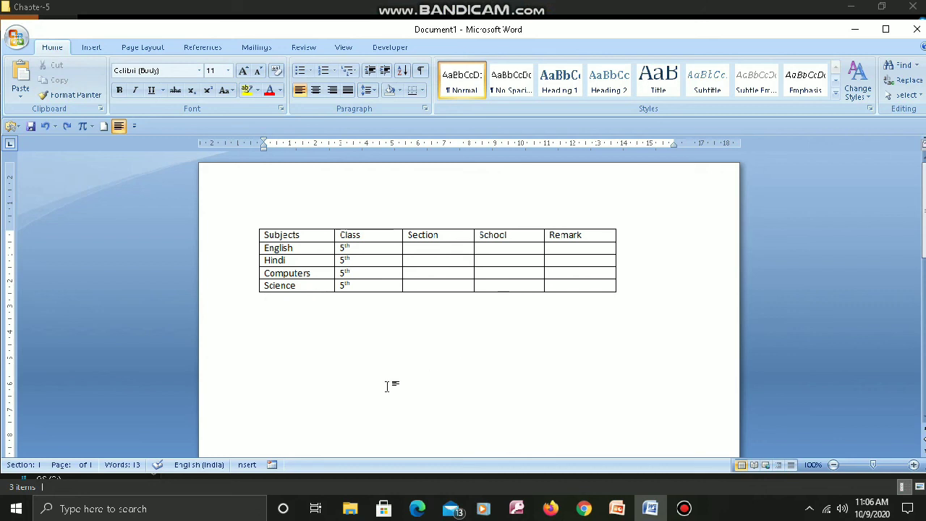
- Apply the built-in table style with a solid black header row and first column and grey banded rows
left_click(440, 287)
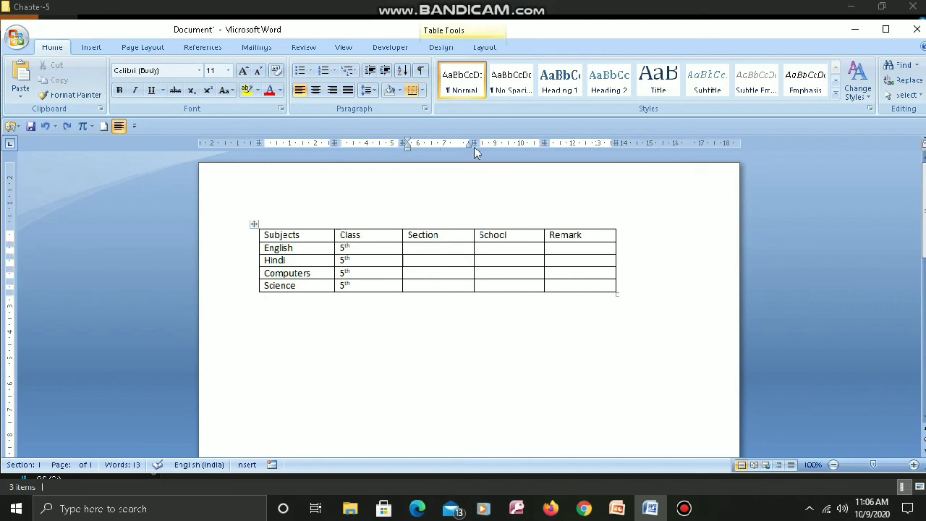
left_click(463, 32)
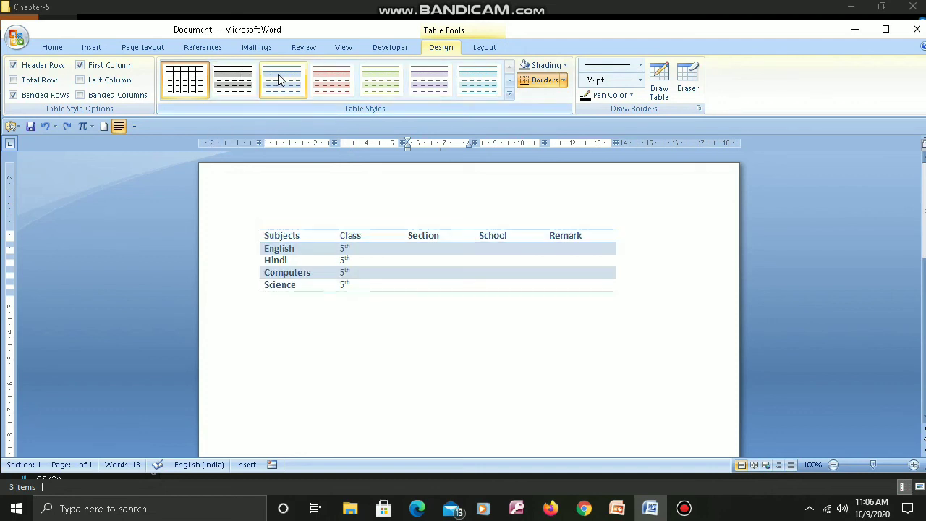
left_click(509, 93)
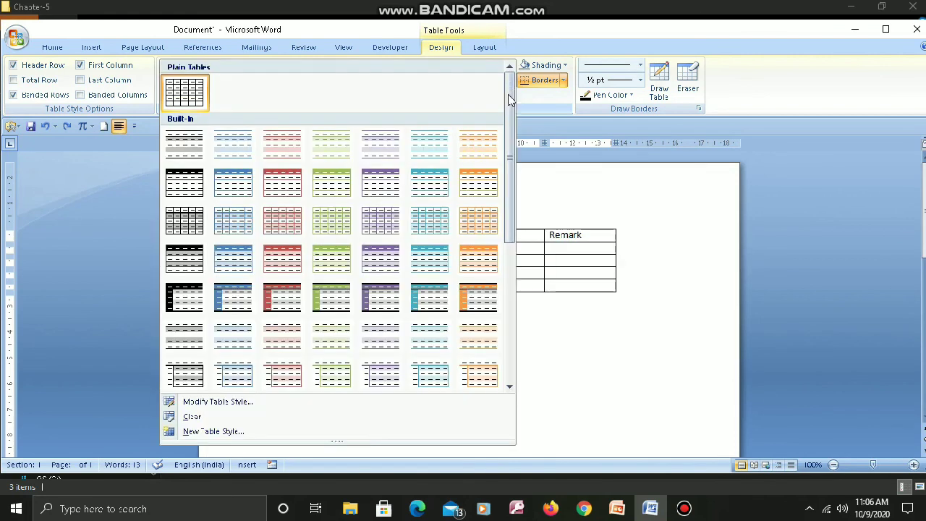
left_click(188, 299)
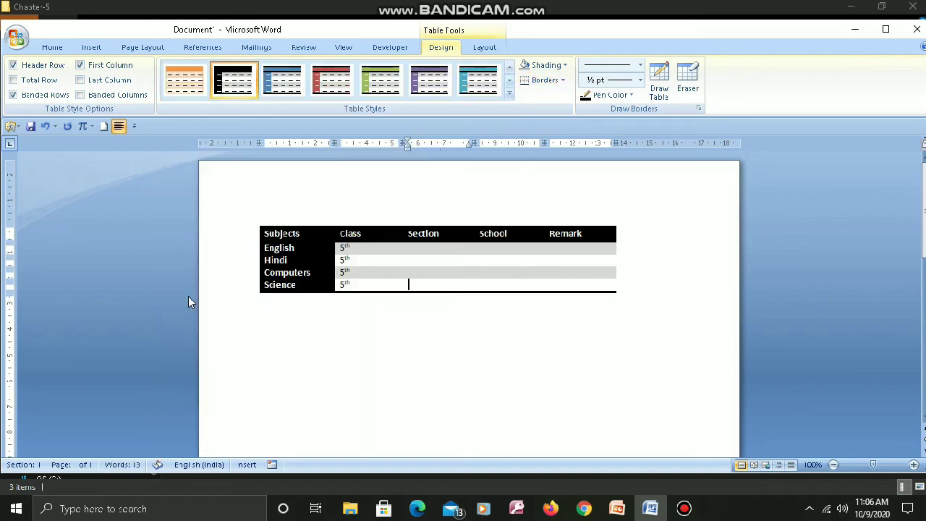
left_click(395, 311)
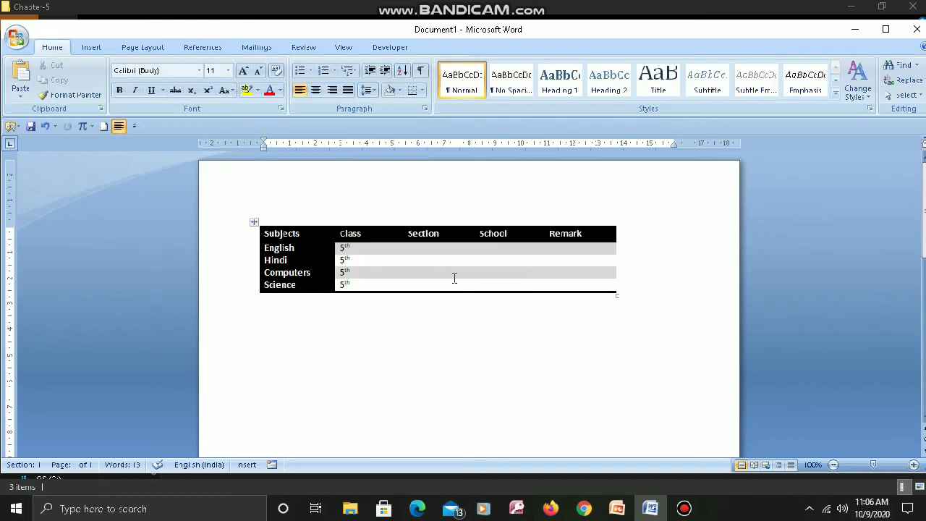
- Try the blue, green, orange and black table styles, and apply the red one with a shaded header row and first column
left_click(455, 278)
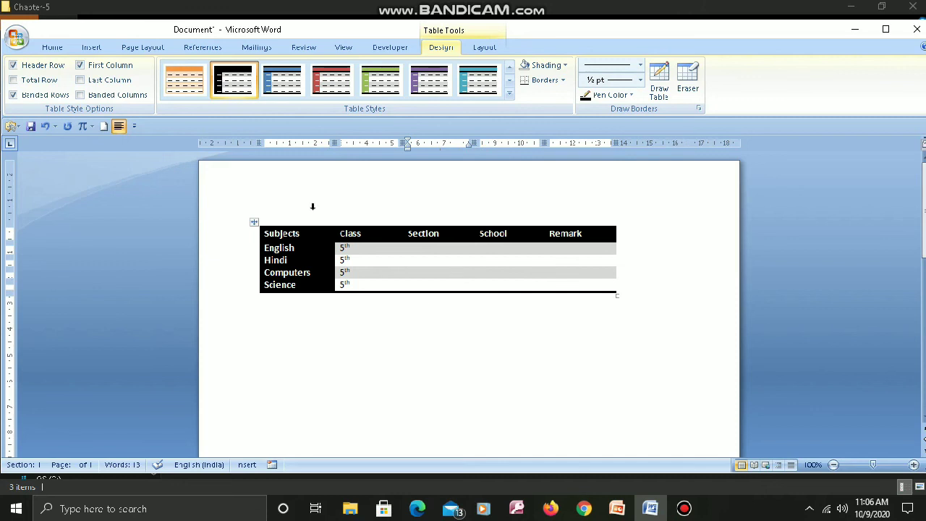
left_click(288, 81)
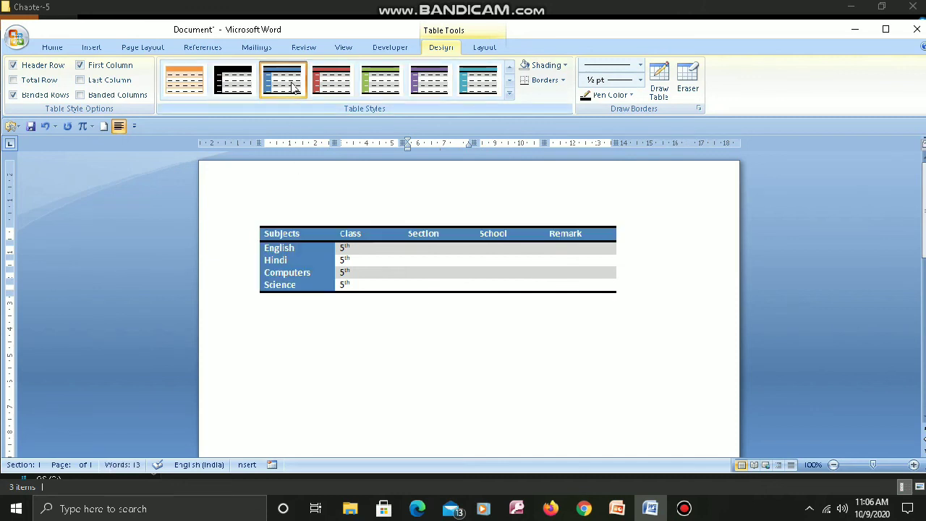
left_click(382, 85)
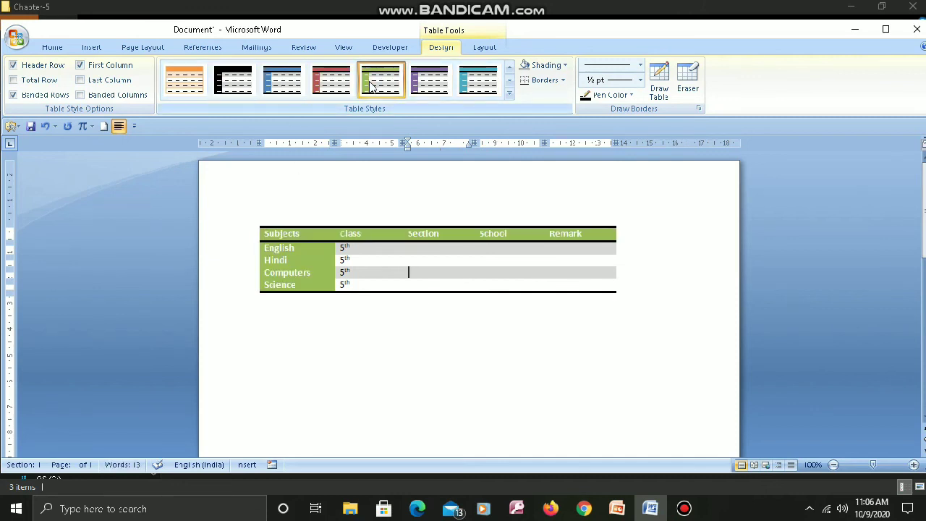
left_click(430, 82)
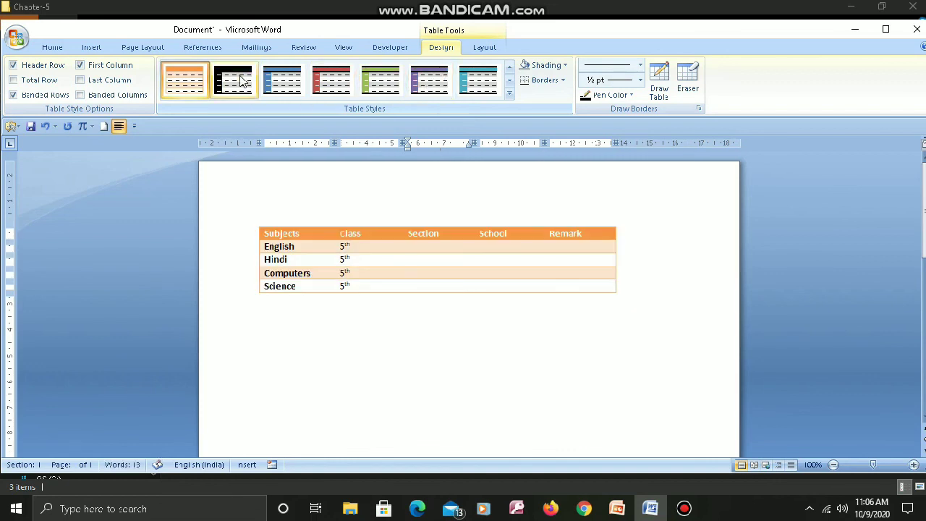
left_click(243, 81)
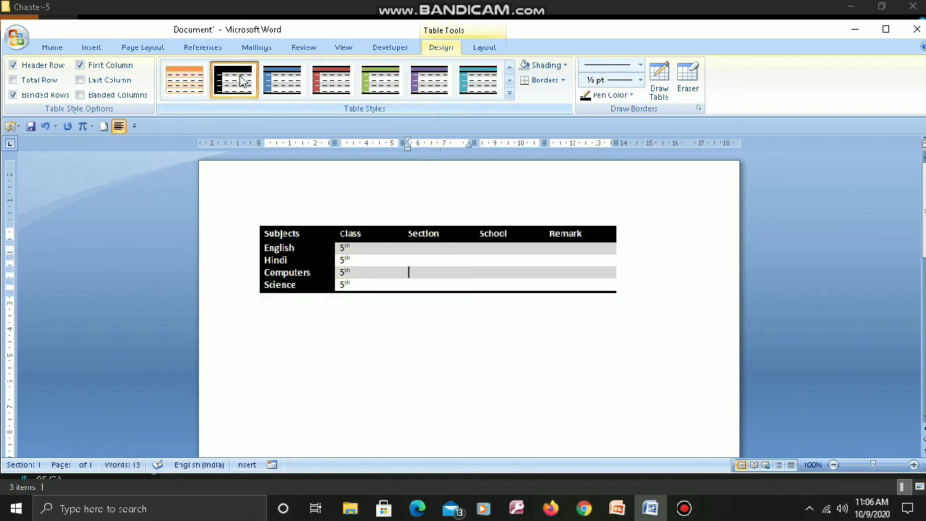
left_click(318, 80)
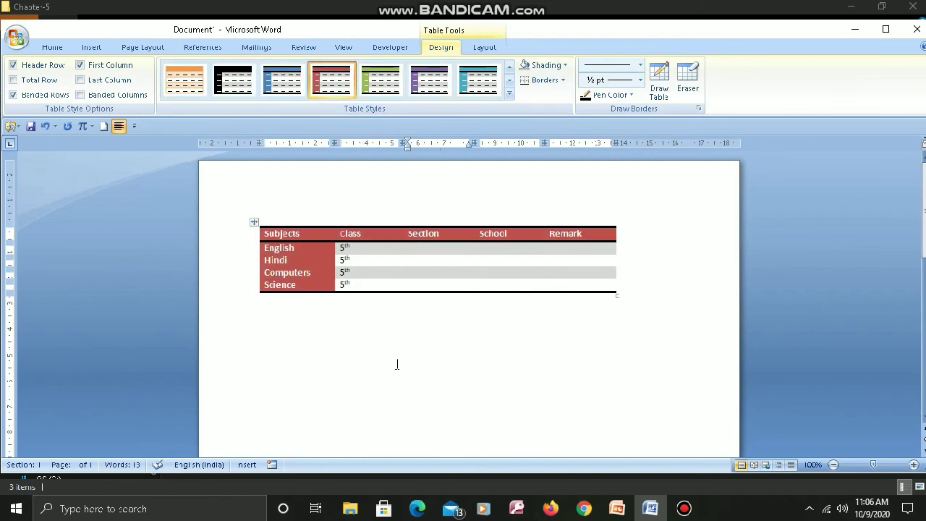